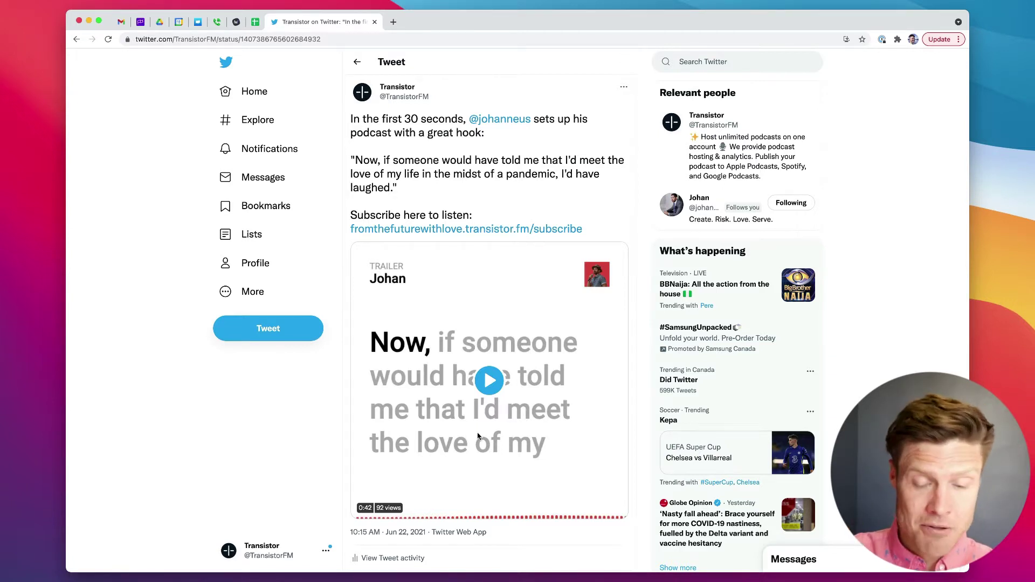
Step: Play the tweet's embedded audiogram clip and pause it at 0:33
{"action": "scroll", "coordinate": [484, 377], "scroll_direction": "down", "scroll_amount": 2}
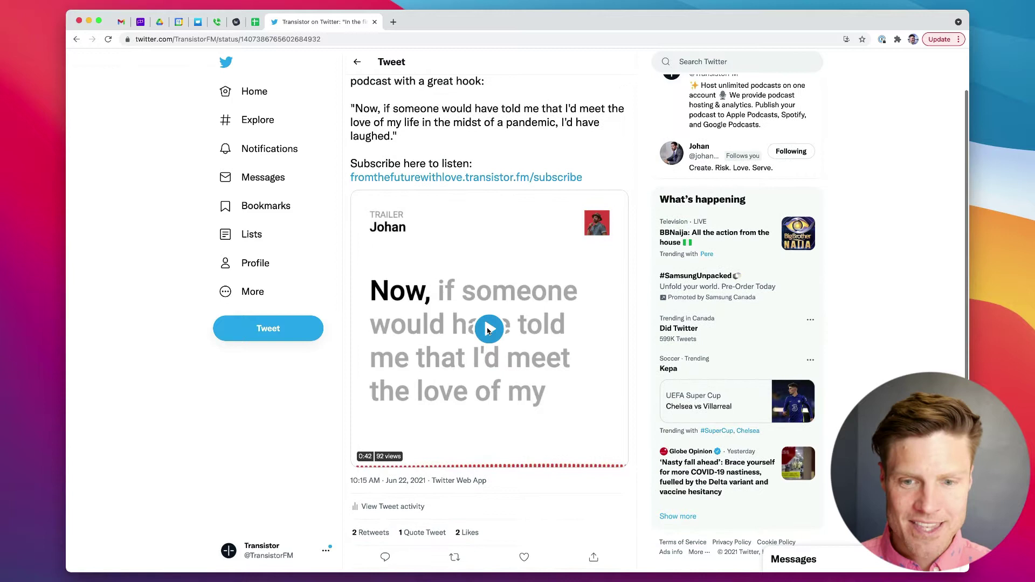
{"action": "left_click", "coordinate": [488, 330]}
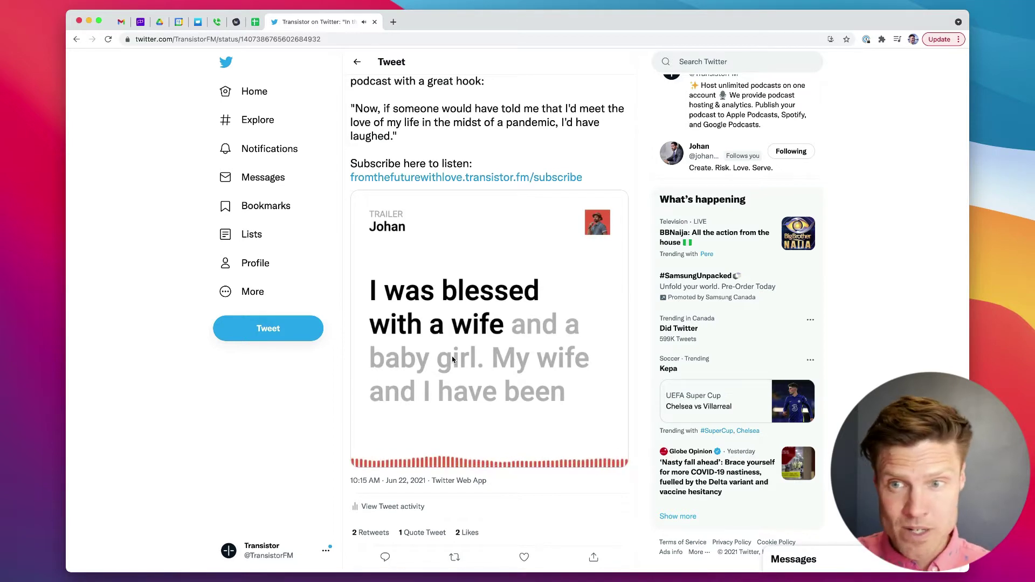
{"action": "left_click", "coordinate": [433, 462]}
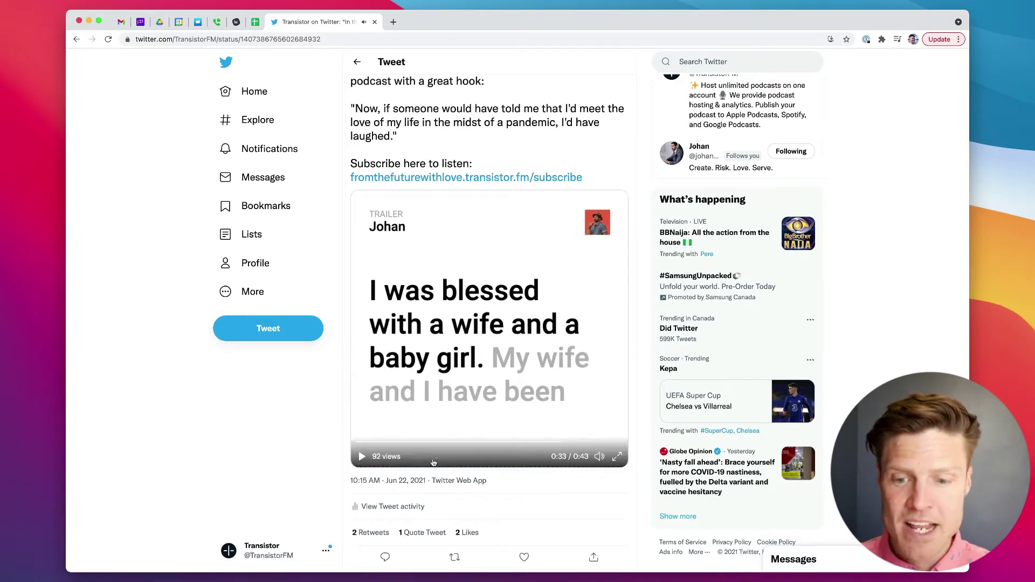
Step: Open the podcast's subscribe page, go to the 'A Unified Future' episode, then return to the tweet
{"action": "left_click", "coordinate": [494, 180]}
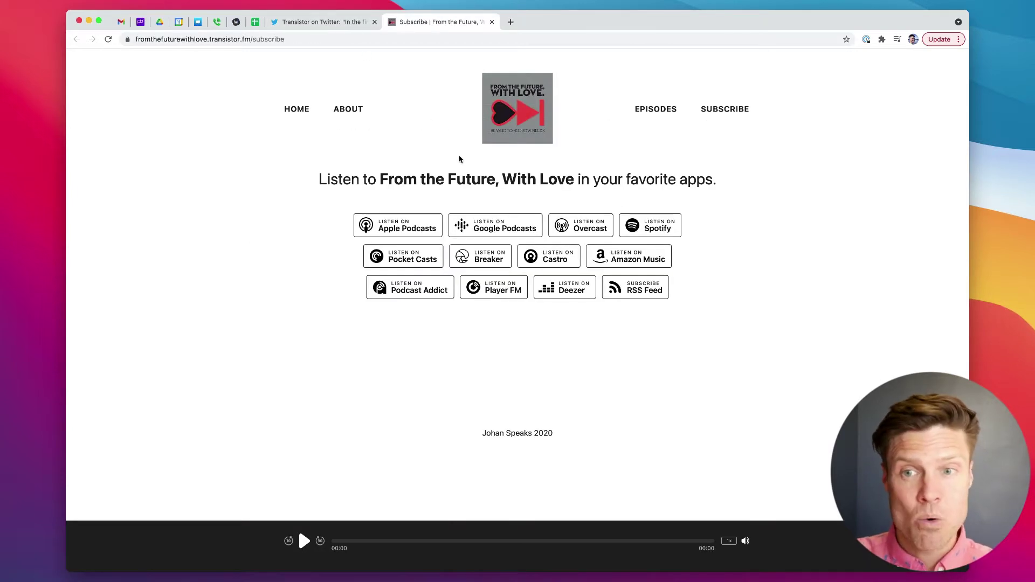
{"action": "left_click", "coordinate": [658, 111]}
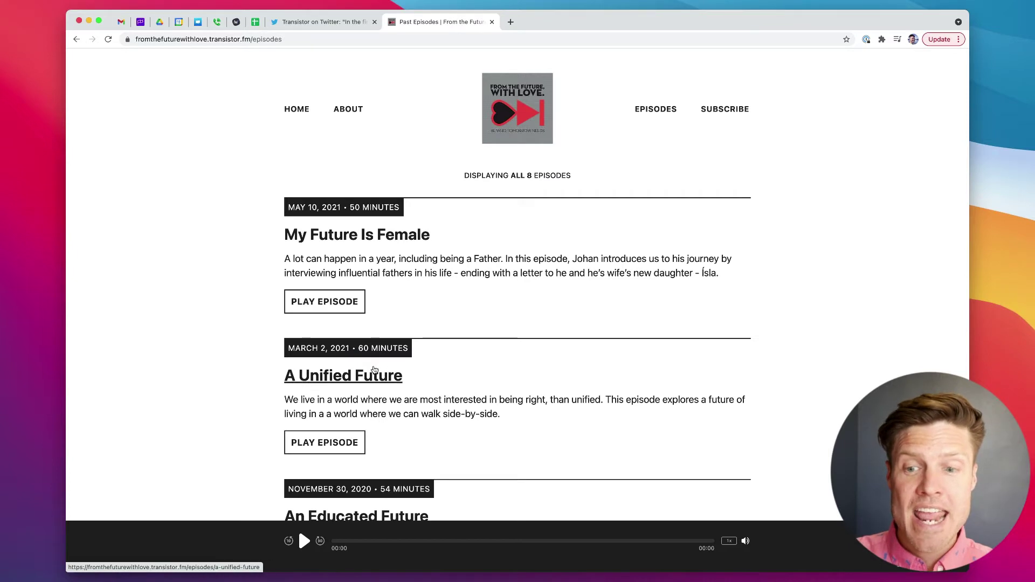
{"action": "left_click", "coordinate": [374, 372]}
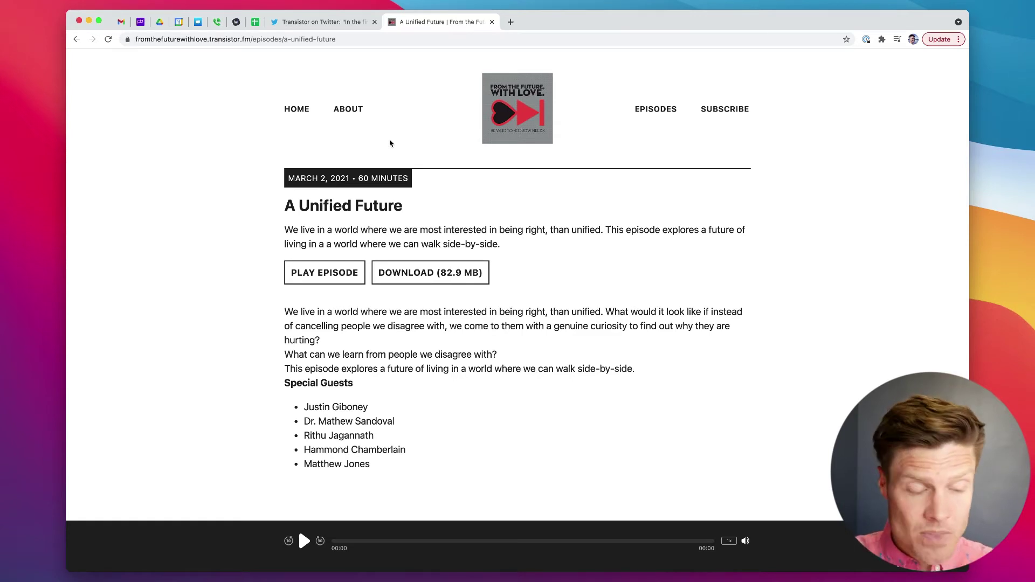
{"action": "key", "text": "ctrl+shift+Tab"}
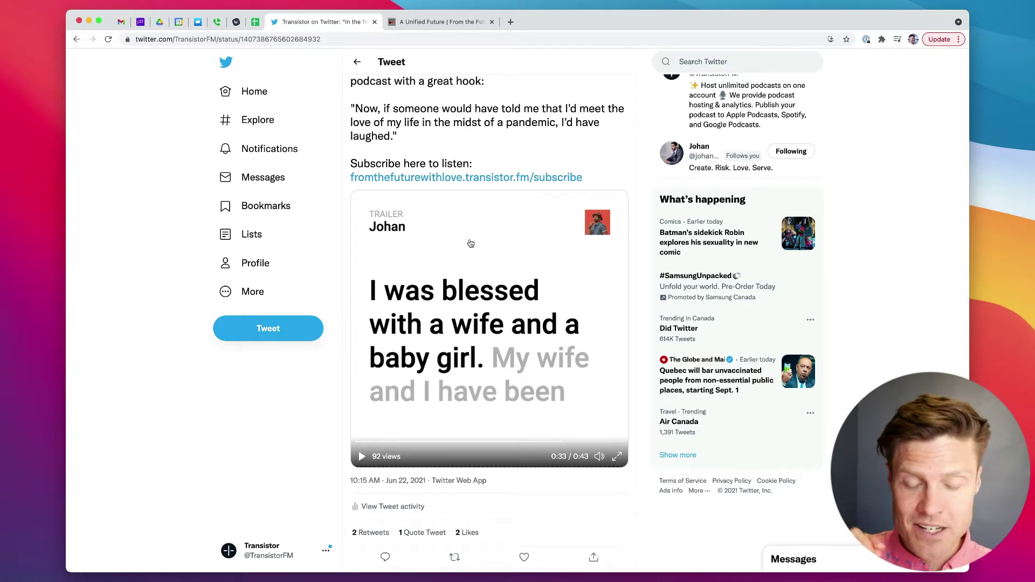
Step: Load headliner.app in a new Chrome tab
{"action": "left_click", "coordinate": [514, 26]}
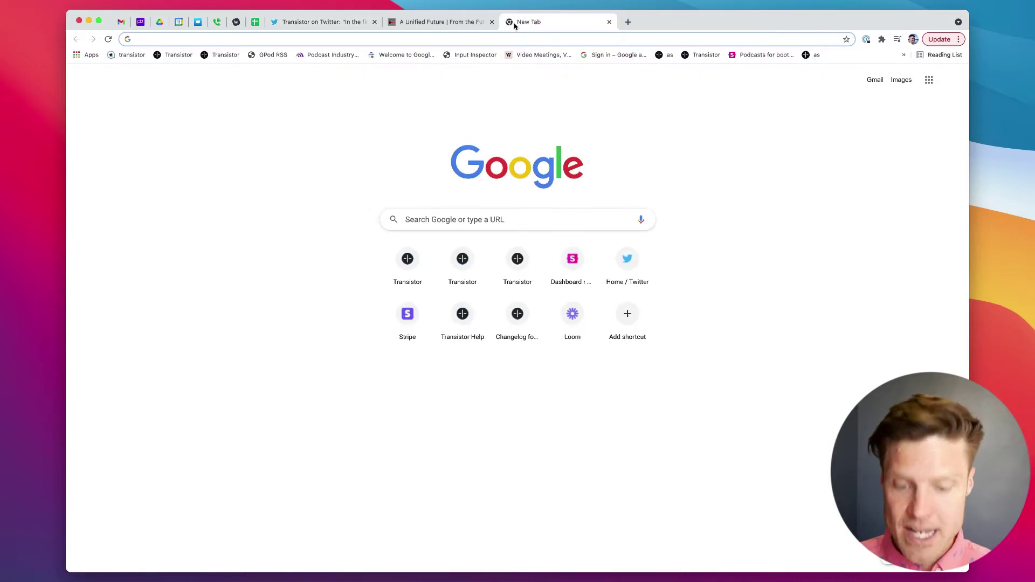
{"action": "type", "text": "headliner.app"}
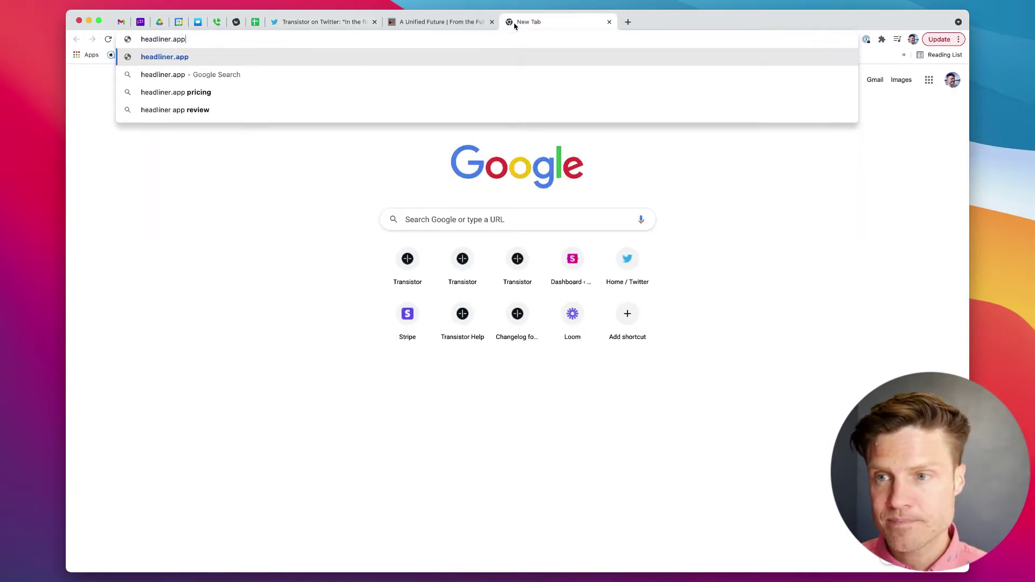
{"action": "key", "text": "Return"}
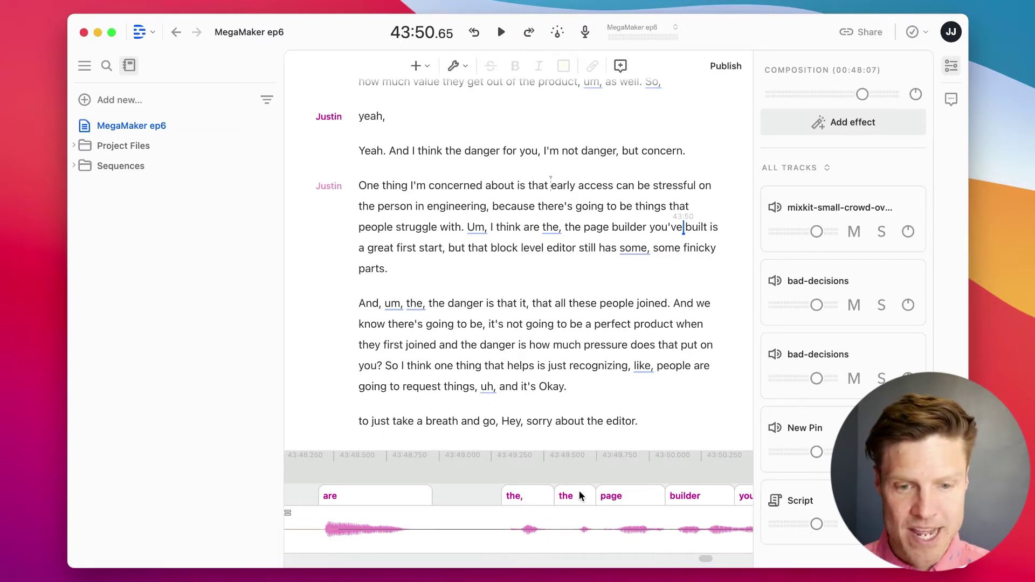
Step: Cover the duplicate 'the,' in the timeline and preview 'thing I'm concerned about is that'
{"action": "left_click_drag", "start_coordinate": [569, 494], "coordinate": [501, 494]}
{"action": "left_click", "coordinate": [358, 185]}
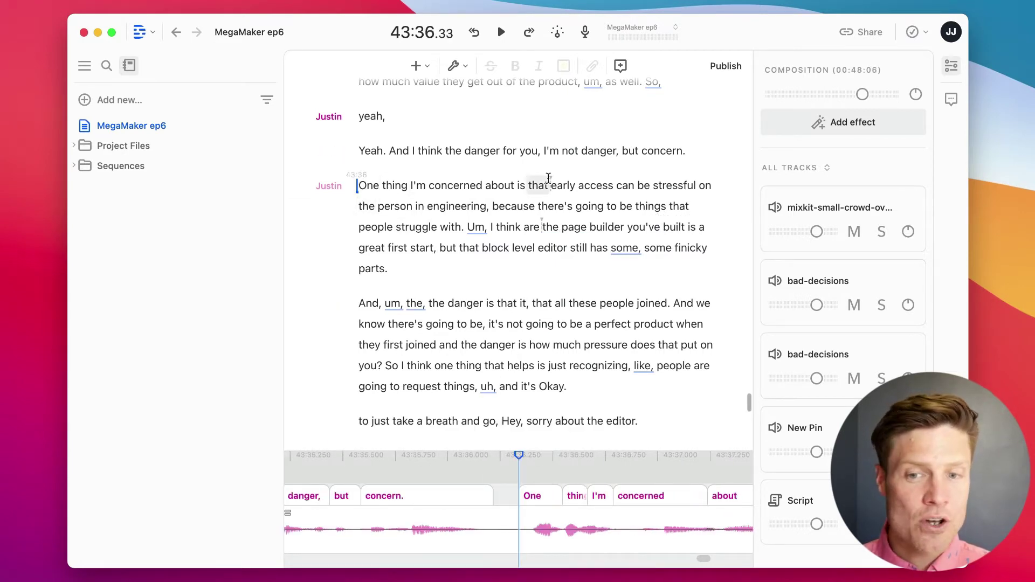
{"action": "left_click_drag", "start_coordinate": [548, 185], "coordinate": [379, 178]}
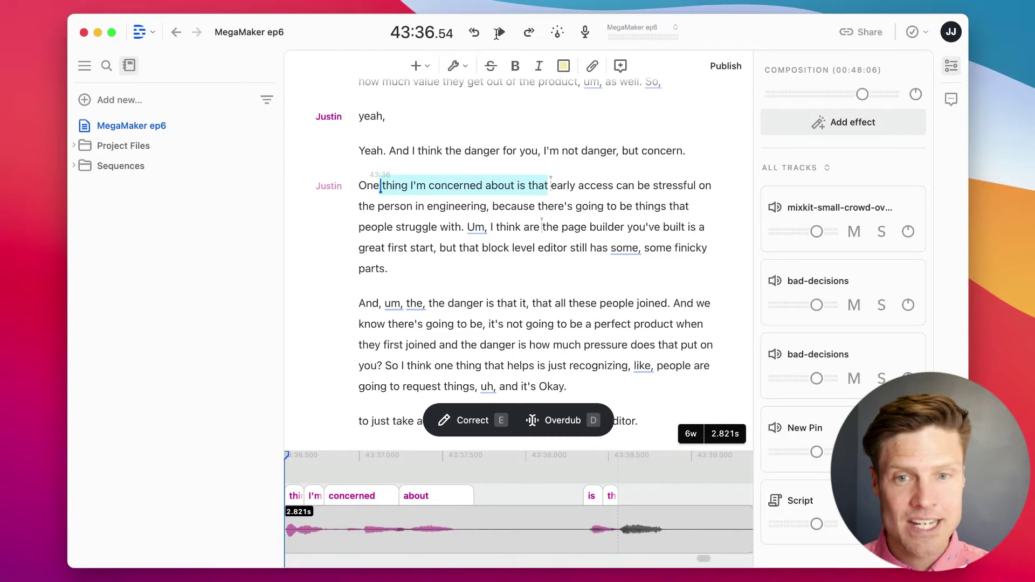
{"action": "left_click", "coordinate": [502, 32]}
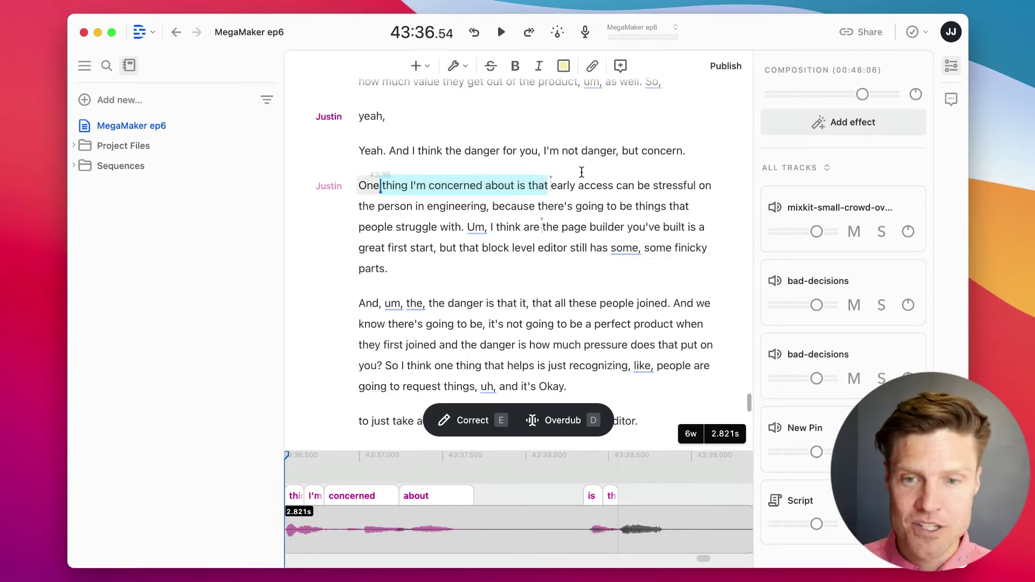
{"action": "scroll", "coordinate": [593, 222], "scroll_direction": "up", "scroll_amount": 15}
{"action": "scroll", "coordinate": [593, 223], "scroll_direction": "down", "scroll_amount": 10}
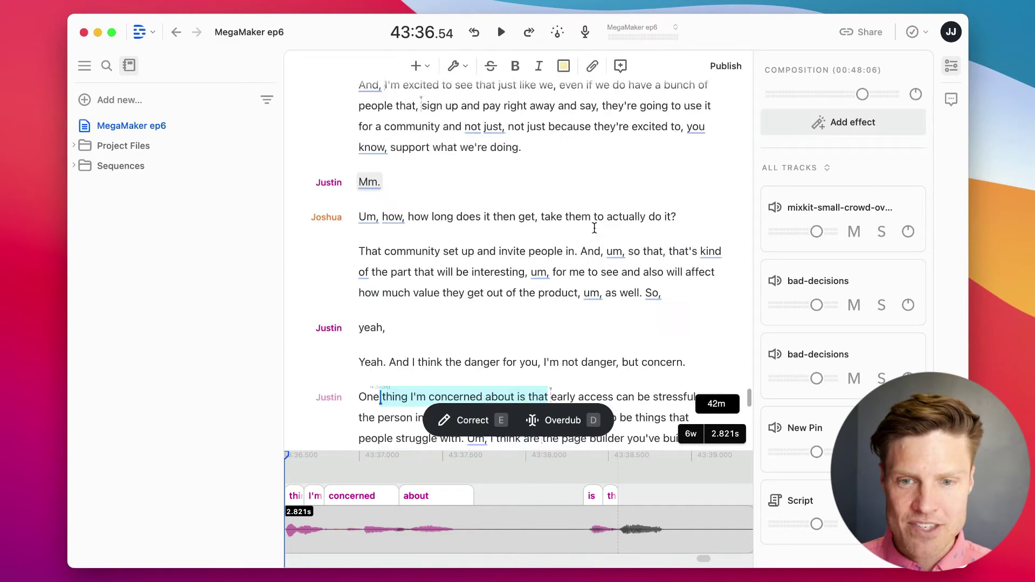
{"action": "mouse_move", "coordinate": [338, 169]}
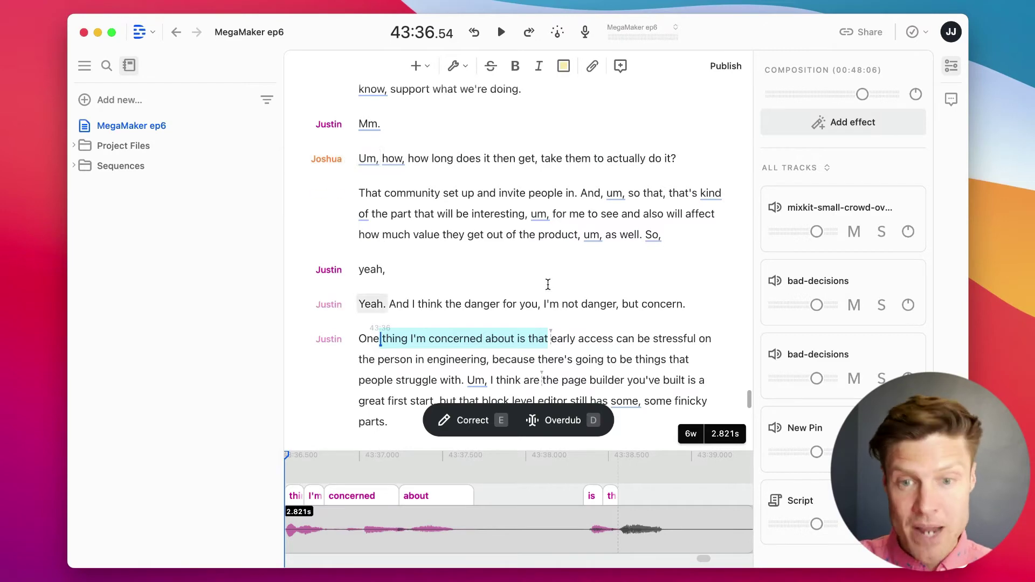
{"action": "scroll", "coordinate": [556, 295], "scroll_direction": "down", "scroll_amount": 3}
Step: Select Justin's passage from 'One thing I'm concerned about' and clip it into a new composition
{"action": "left_click", "coordinate": [410, 302]}
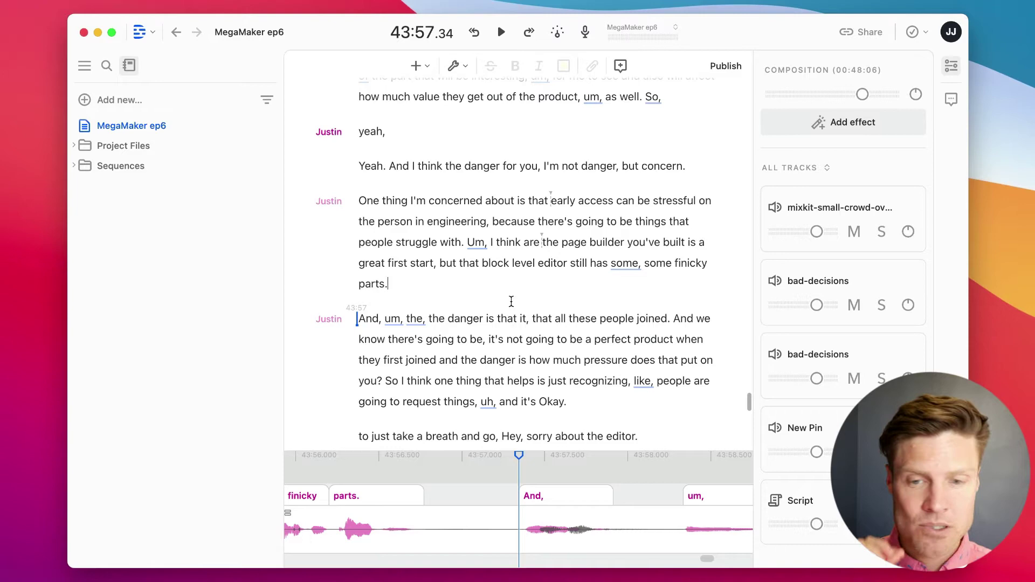
{"action": "scroll", "coordinate": [539, 306], "scroll_direction": "down", "scroll_amount": 3}
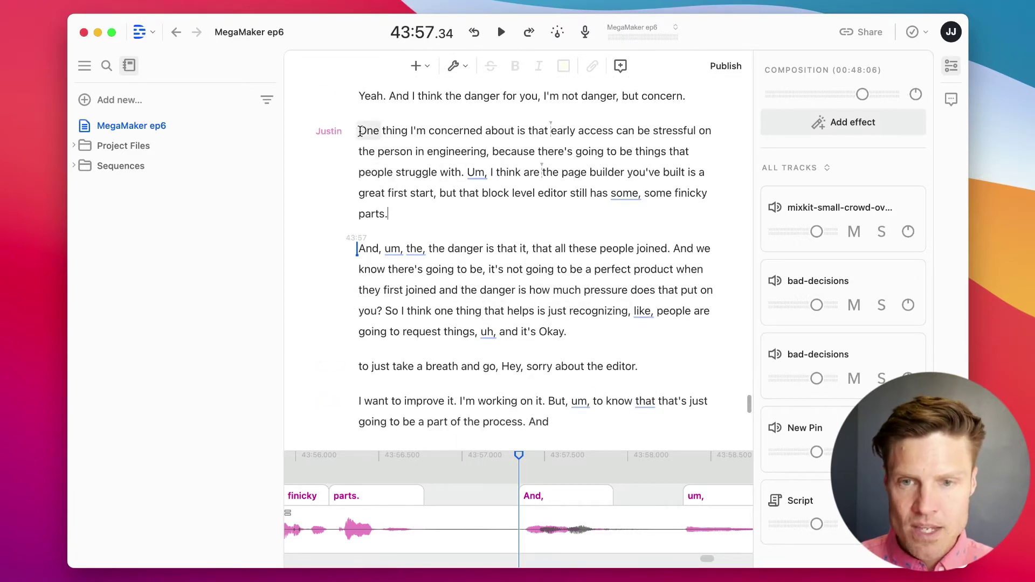
{"action": "left_click_drag", "start_coordinate": [358, 130], "coordinate": [554, 339]}
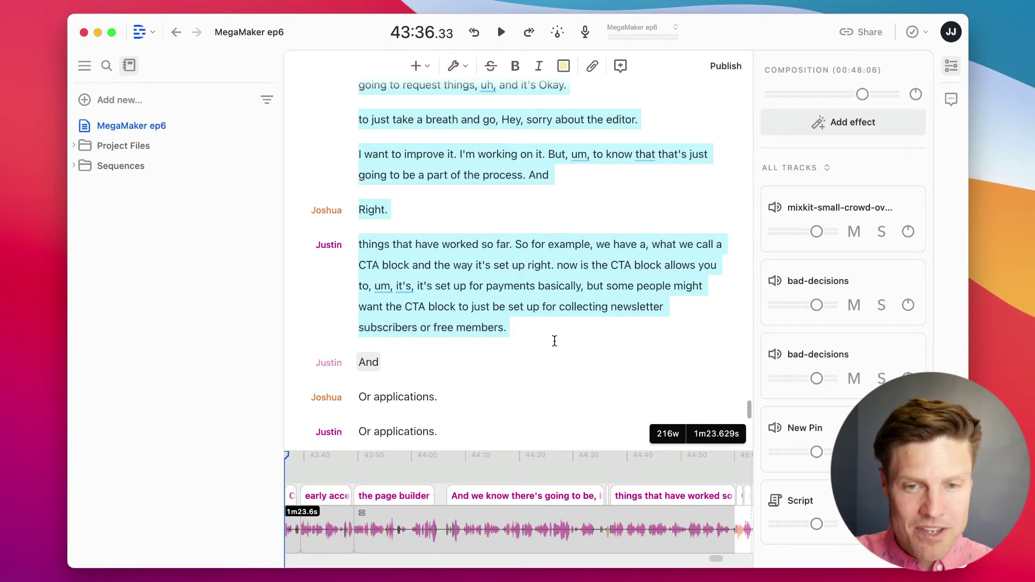
{"action": "right_click", "coordinate": [572, 264]}
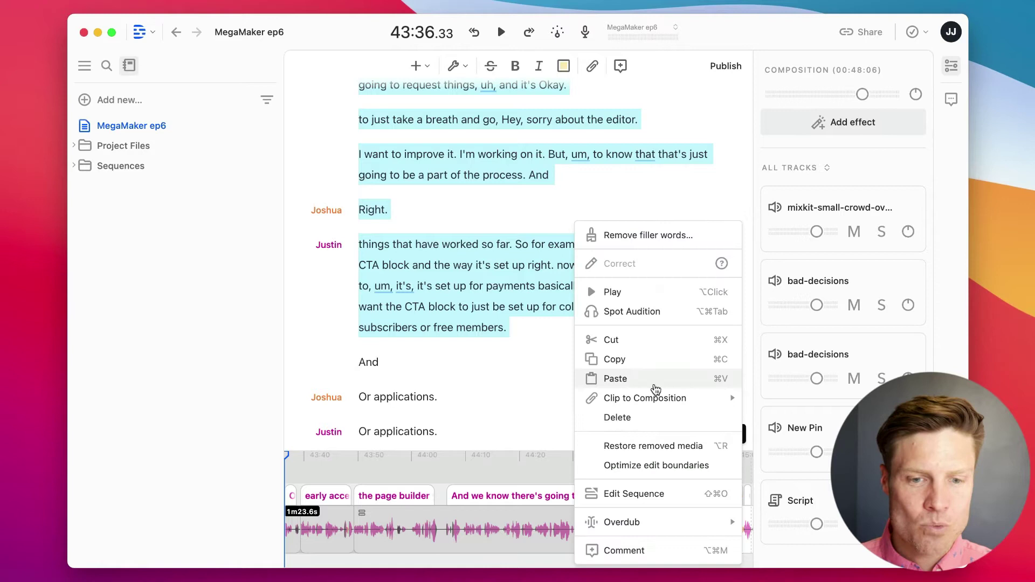
{"action": "mouse_move", "coordinate": [656, 399]}
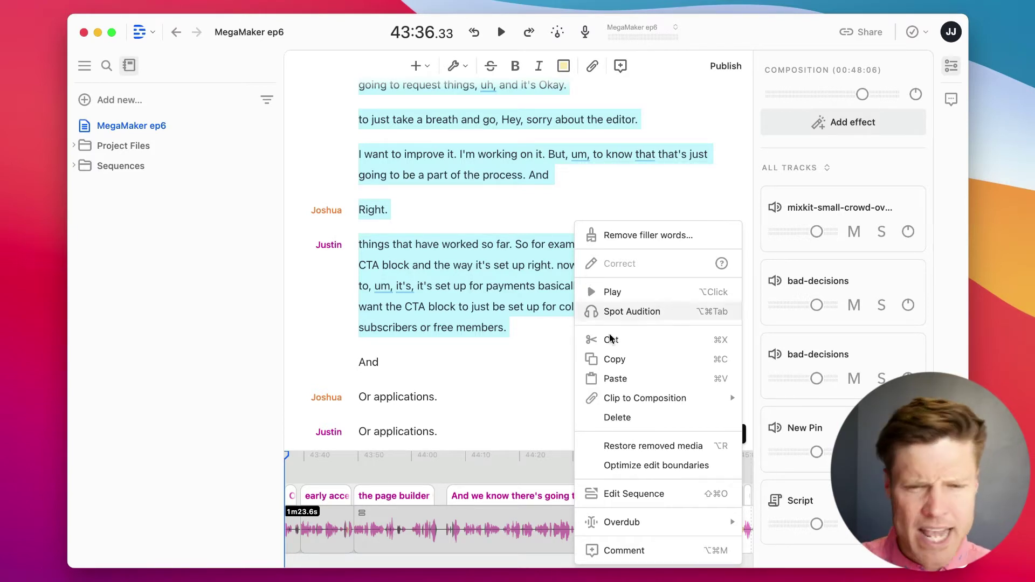
{"action": "mouse_move", "coordinate": [693, 398]}
{"action": "left_click", "coordinate": [783, 391]}
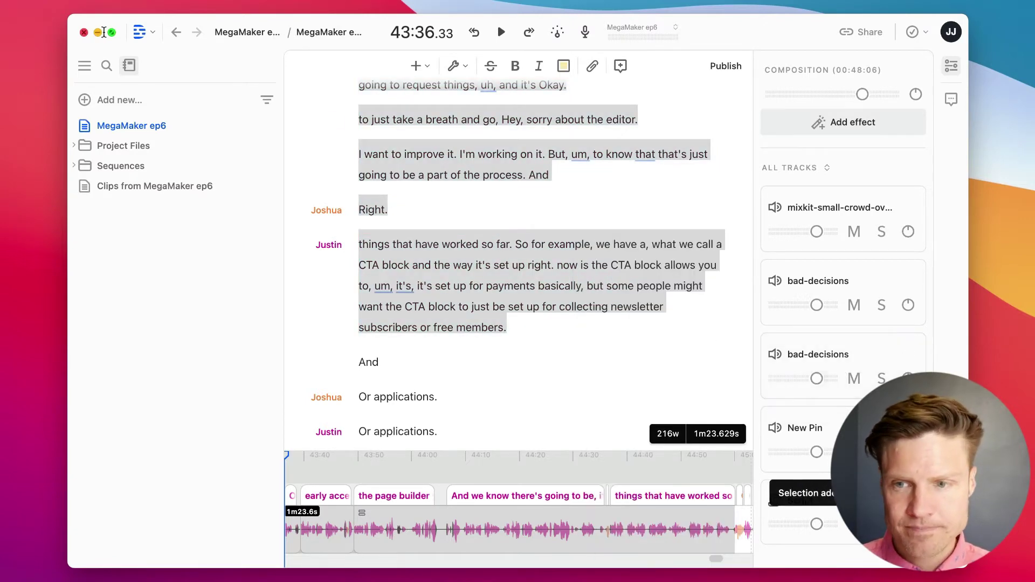
Step: Rename the new clips composition to 'MegaMaker EP6: early access is stressful on software developers'
{"action": "left_click", "coordinate": [129, 197]}
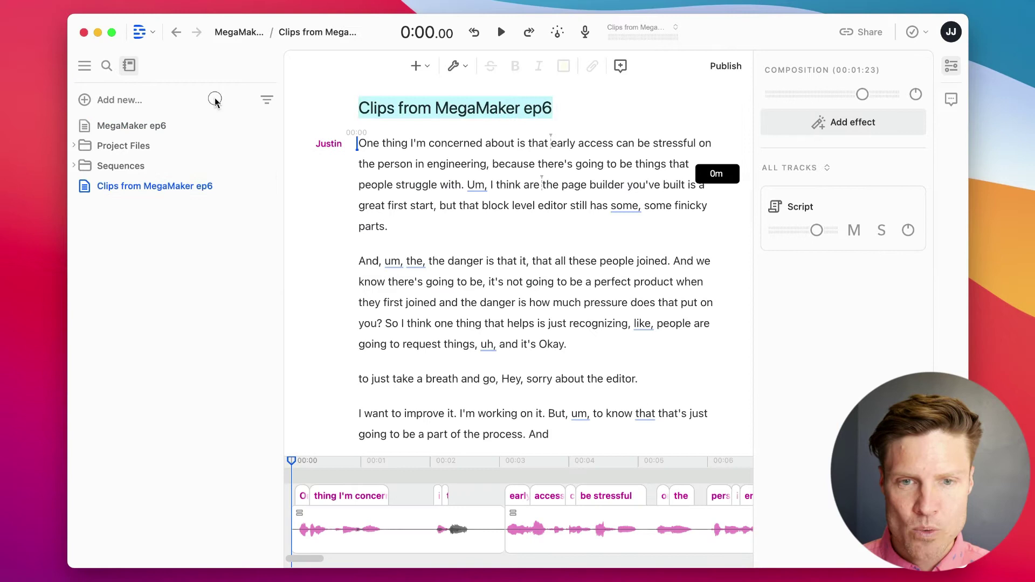
{"action": "type", "text": "Me"}
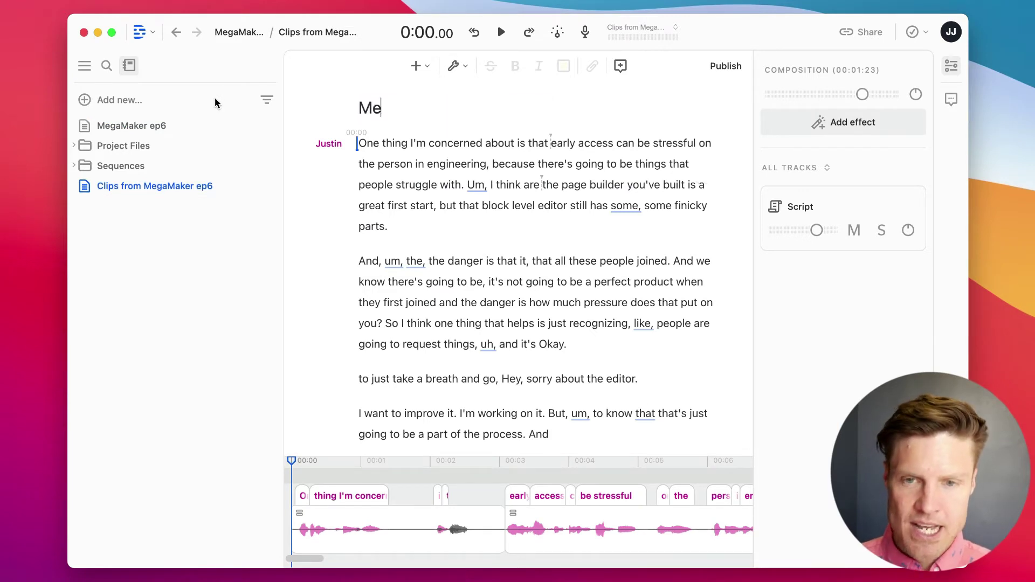
{"action": "type", "text": "gaMaker EP6\""}
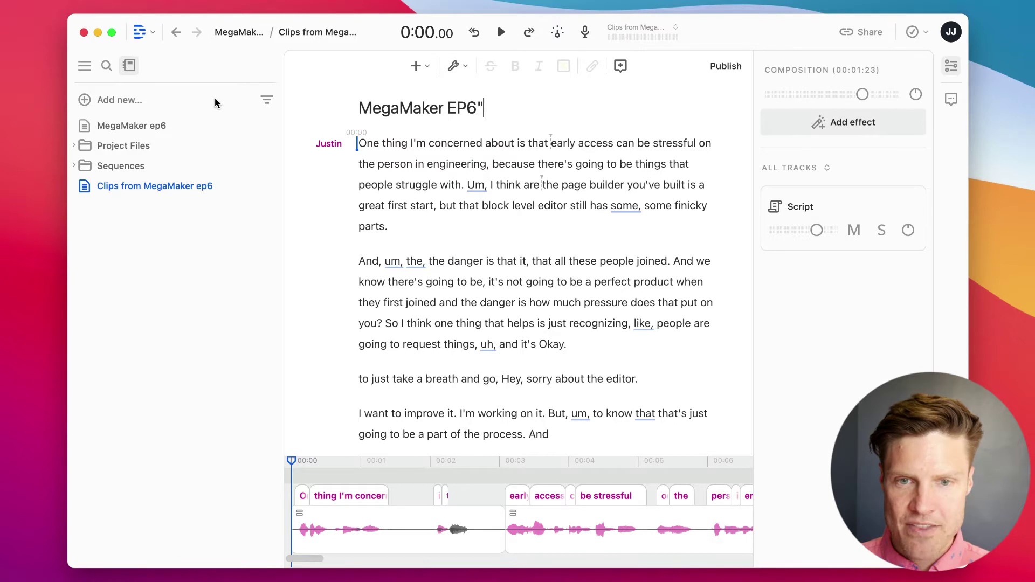
{"action": "key", "text": "BackSpace"}
{"action": "type", "text": ": ea"}
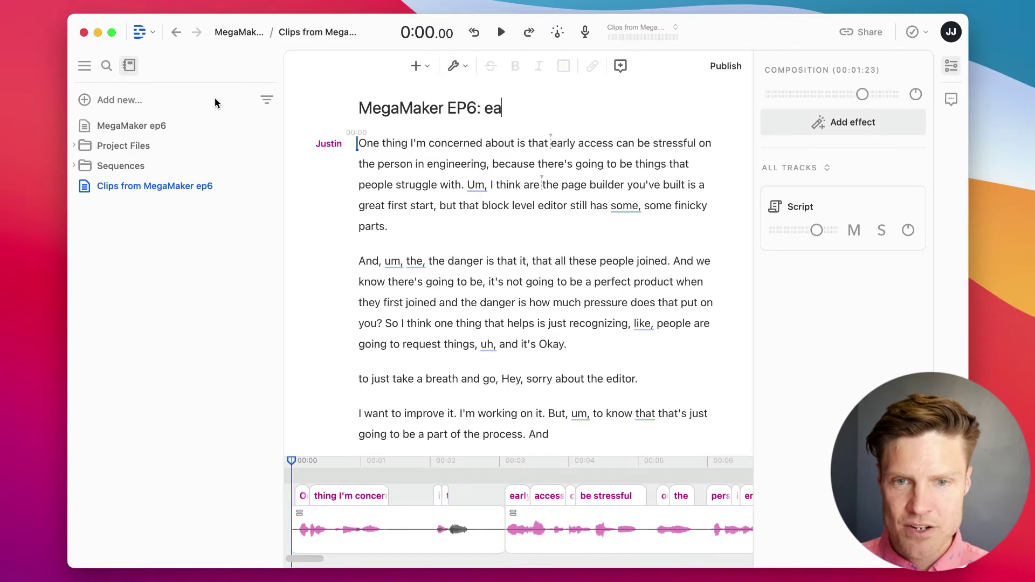
{"action": "type", "text": "rly access is stressful on"}
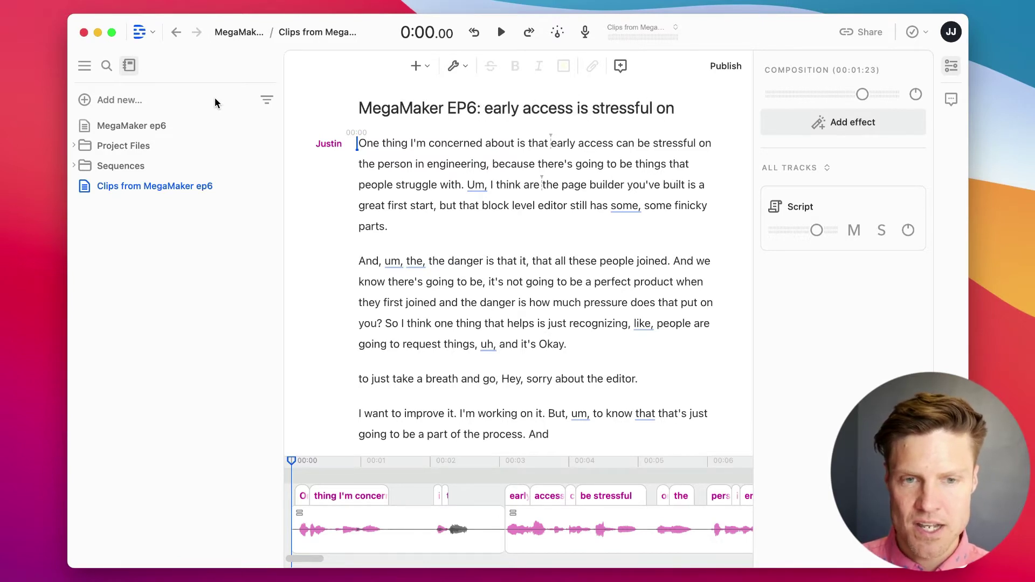
{"action": "type", "text": " software developers"}
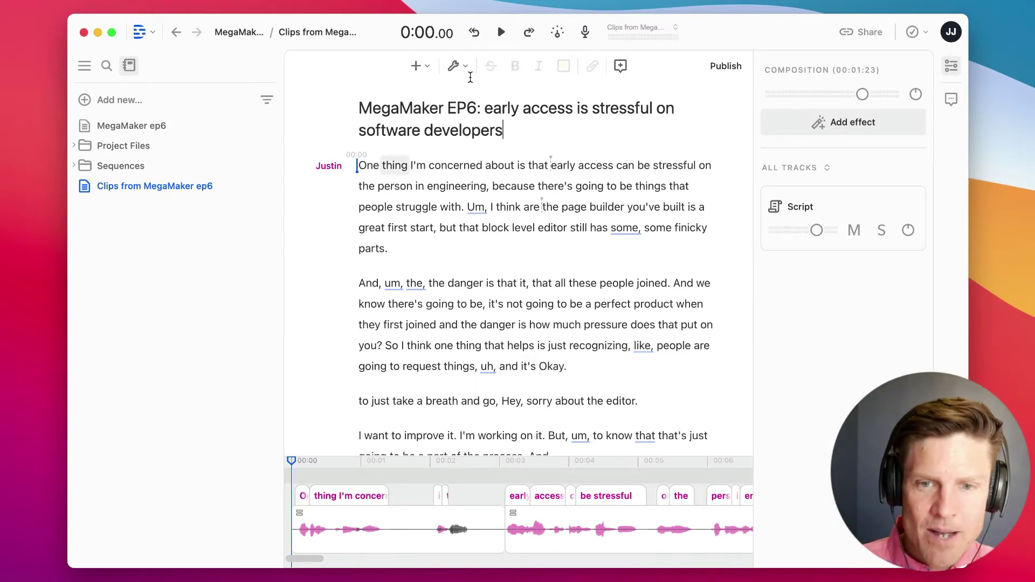
Step: Play the clip's first sentence and delete the rambling passage from 'Um' to 'parts'
{"action": "left_click", "coordinate": [502, 32]}
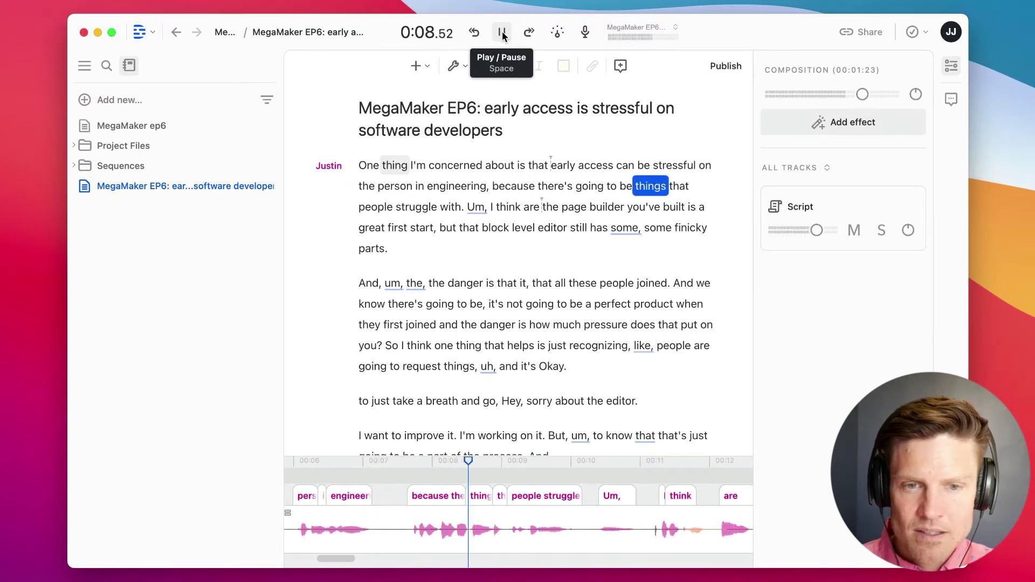
{"action": "left_click", "coordinate": [501, 33]}
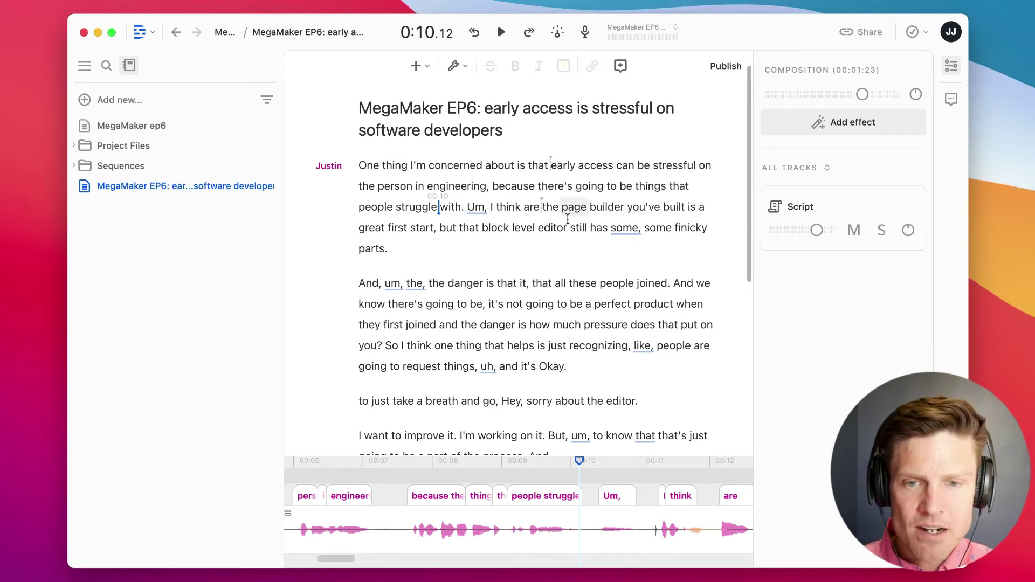
{"action": "left_click_drag", "start_coordinate": [467, 206], "coordinate": [521, 257]}
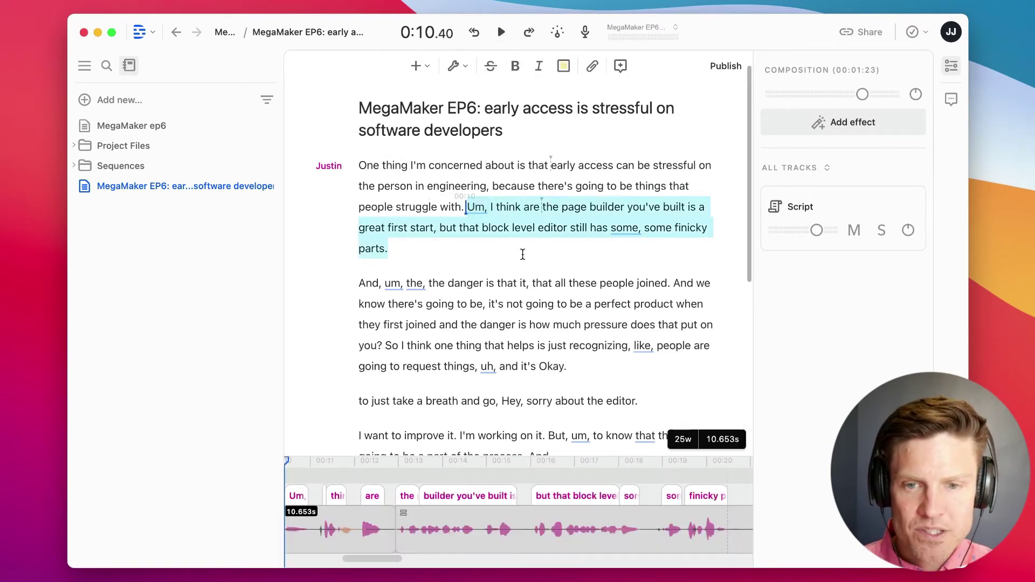
{"action": "key", "text": "BackSpace"}
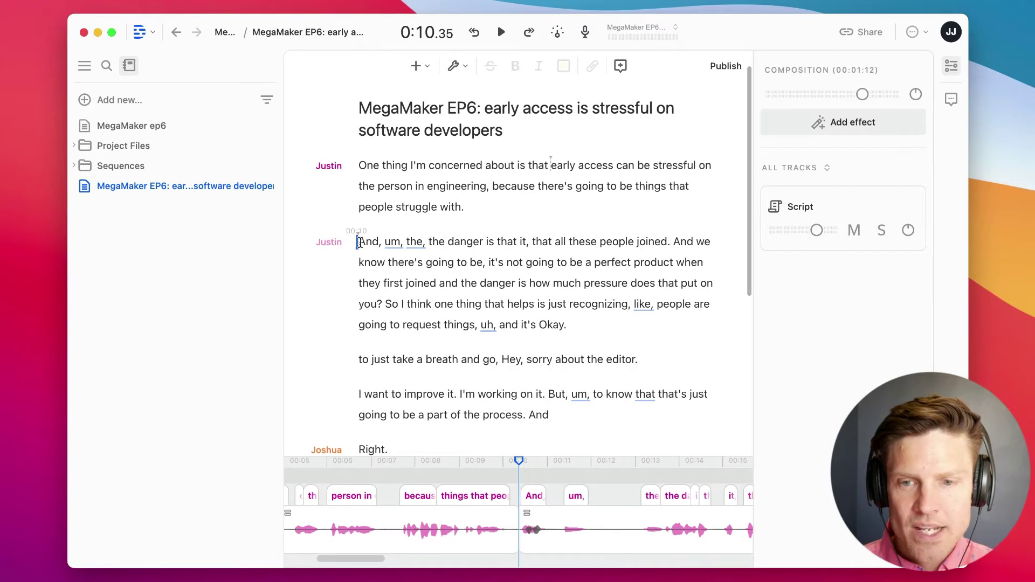
Step: Review the cut, select the filler 'um, the,' and delete the repeated 'that it, that'
{"action": "left_click", "coordinate": [431, 207]}
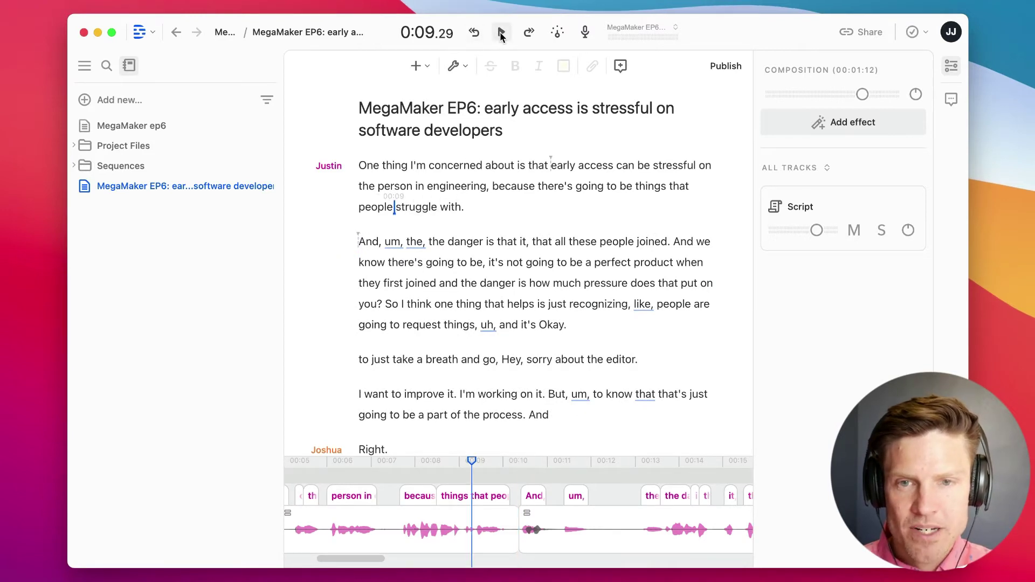
{"action": "left_click", "coordinate": [501, 33]}
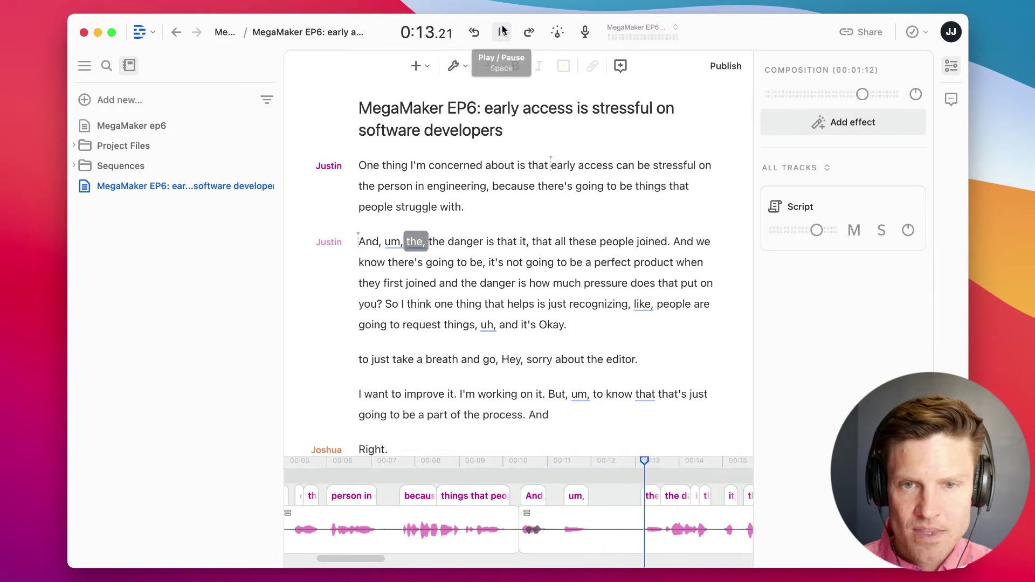
{"action": "left_click", "coordinate": [502, 31]}
{"action": "left_click_drag", "start_coordinate": [673, 495], "coordinate": [570, 497]}
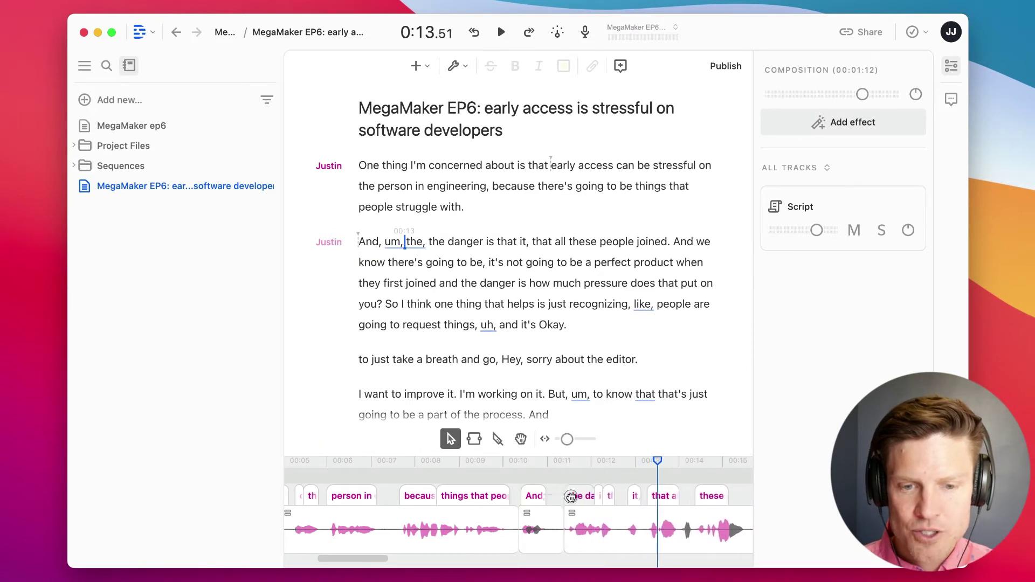
{"action": "left_click", "coordinate": [358, 241]}
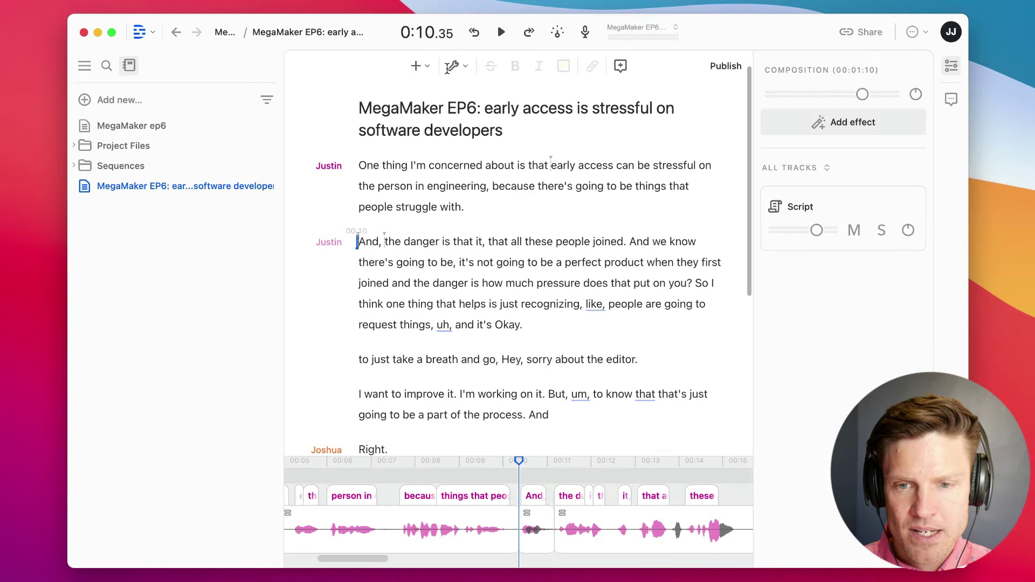
{"action": "left_click", "coordinate": [502, 36]}
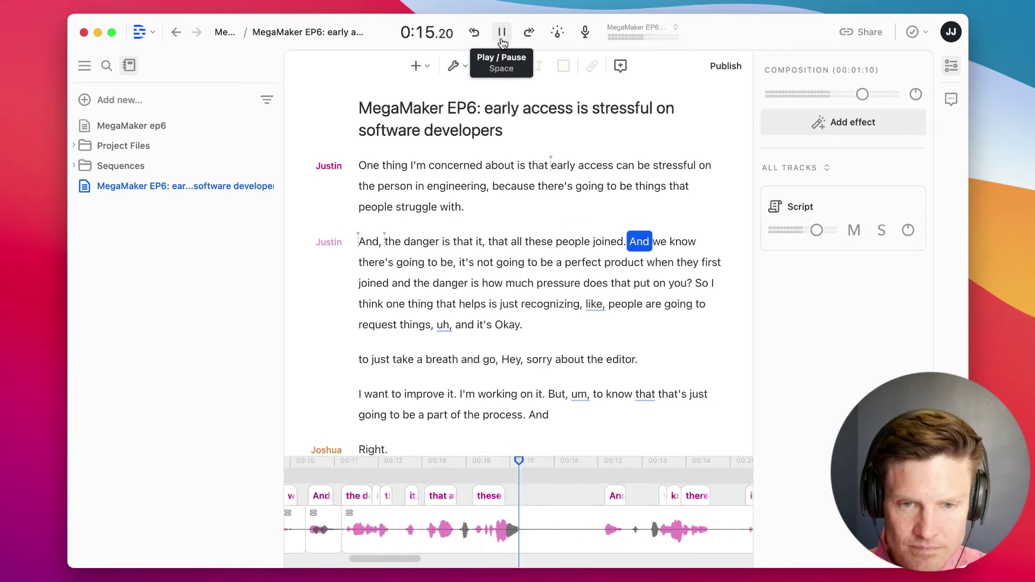
{"action": "left_click", "coordinate": [501, 37]}
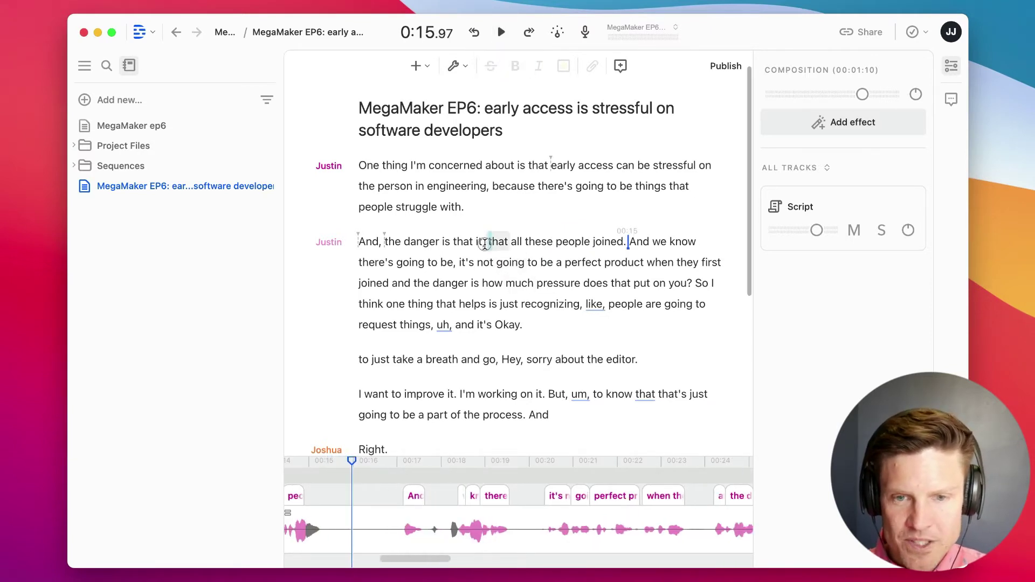
{"action": "left_click_drag", "start_coordinate": [485, 243], "coordinate": [453, 242]}
{"action": "key", "text": "BackSpace"}
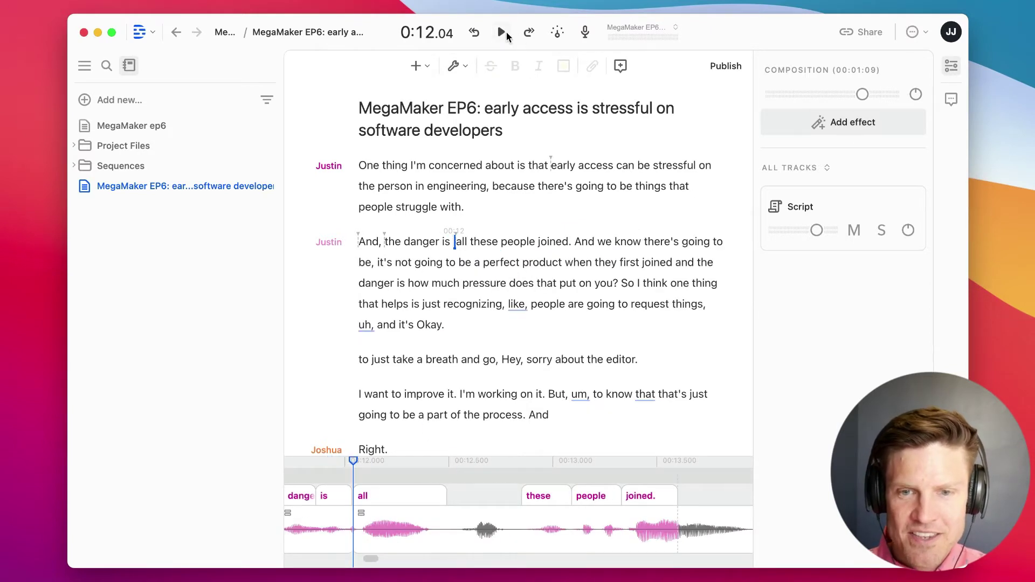
Step: Replay the trimmed sentence around 'the danger is these people'
{"action": "left_click", "coordinate": [502, 34]}
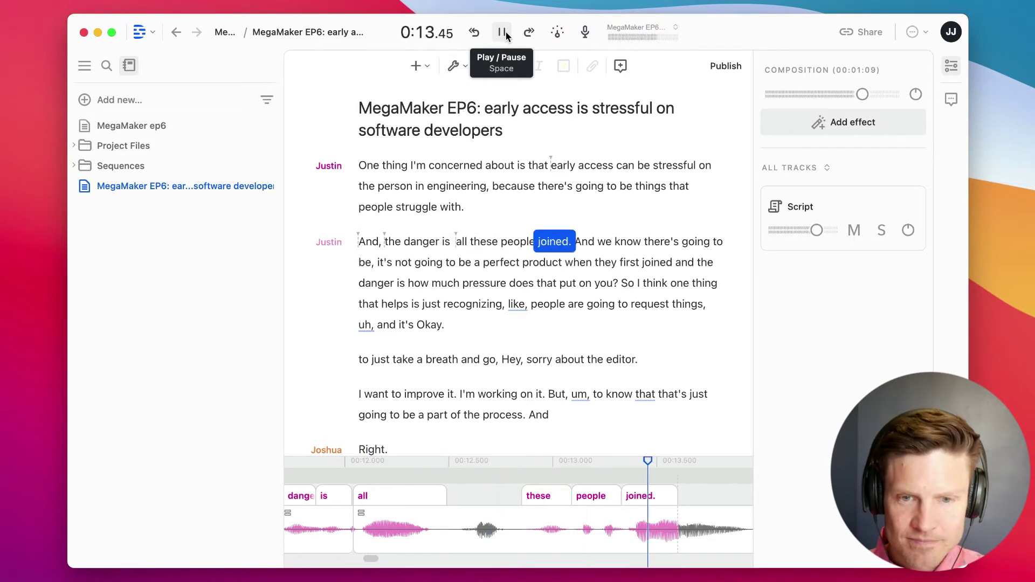
{"action": "left_click_drag", "start_coordinate": [384, 243], "coordinate": [518, 242]}
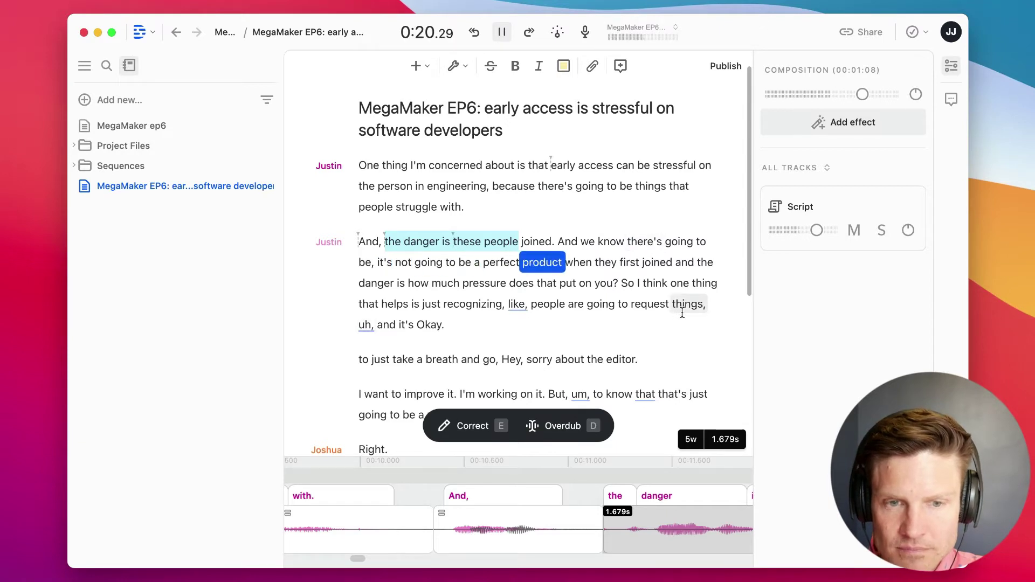
{"action": "left_click", "coordinate": [502, 35]}
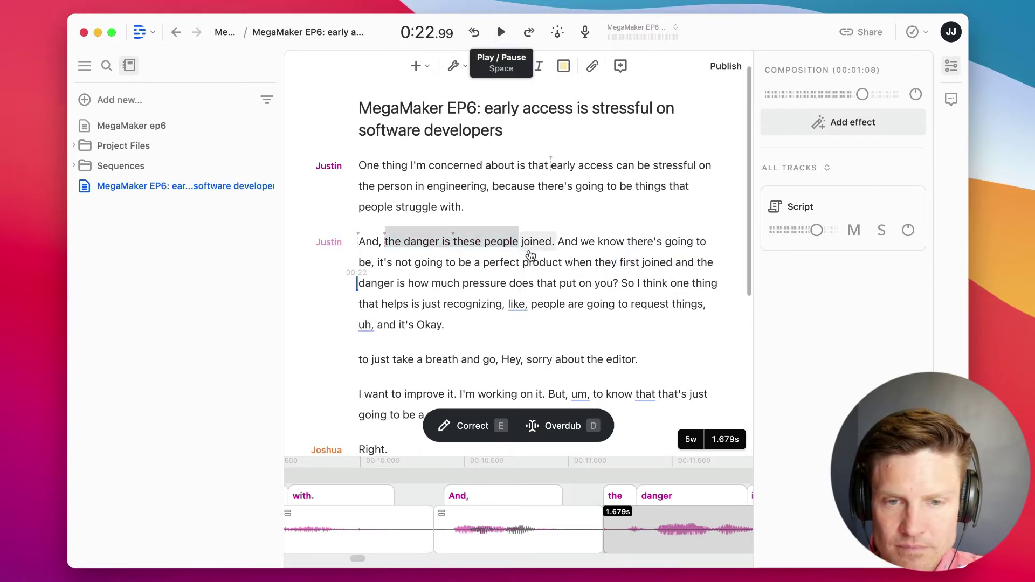
{"action": "left_click", "coordinate": [578, 244]}
{"action": "left_click", "coordinate": [482, 242]}
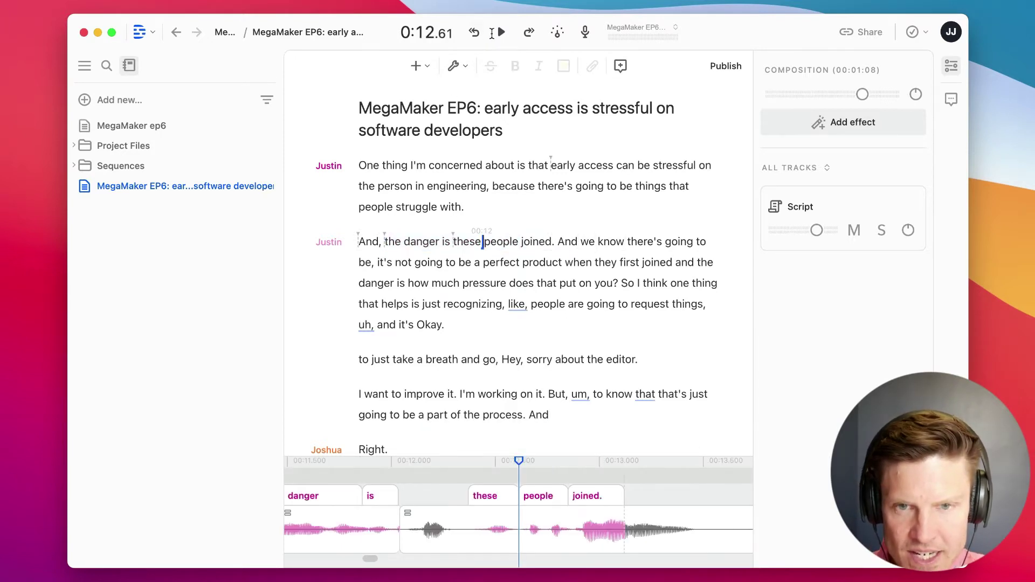
{"action": "left_click", "coordinate": [501, 34]}
Step: Correct the transcript word 'joined' to 'joining' and replay the sentence
{"action": "left_click", "coordinate": [501, 34]}
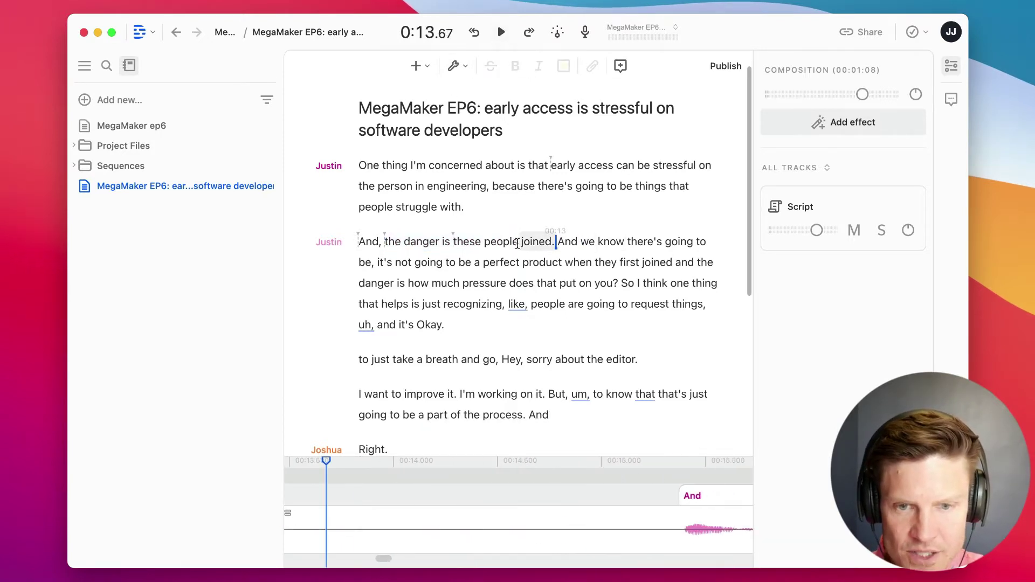
{"action": "left_click", "coordinate": [520, 242]}
{"action": "type", "text": "c"}
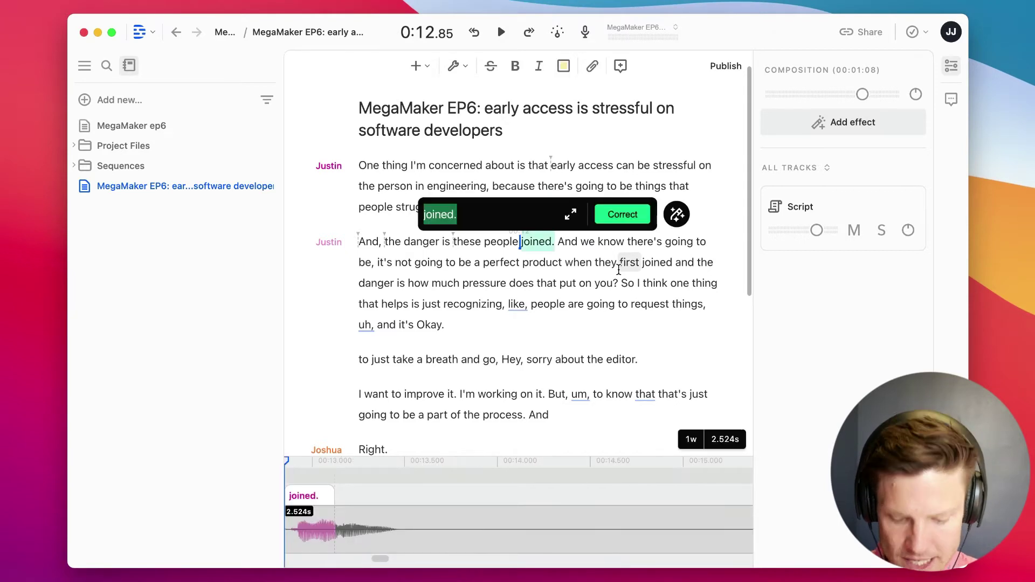
{"action": "type", "text": "jonii"}
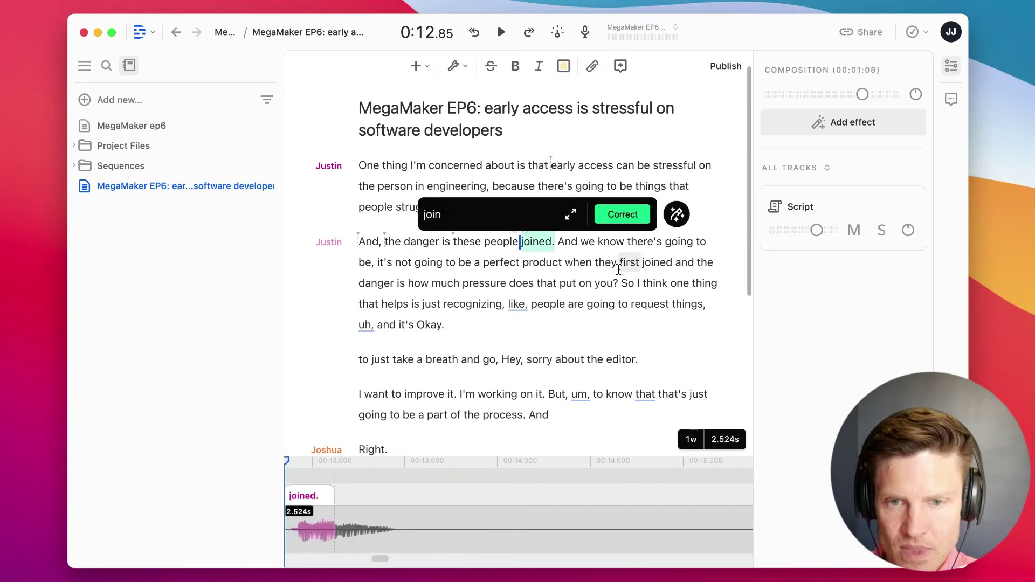
{"action": "left_click", "coordinate": [625, 219]}
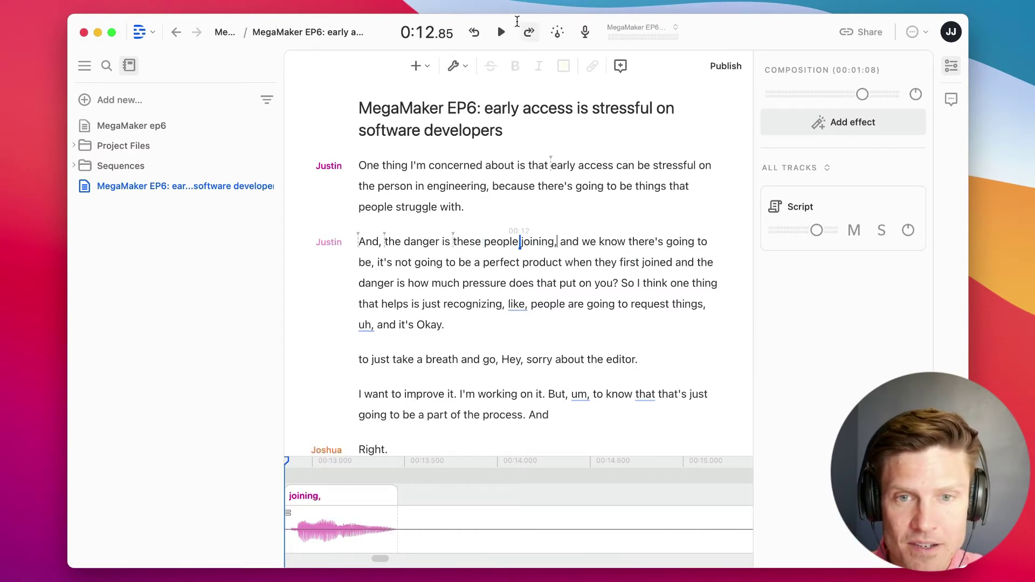
{"action": "left_click", "coordinate": [501, 33]}
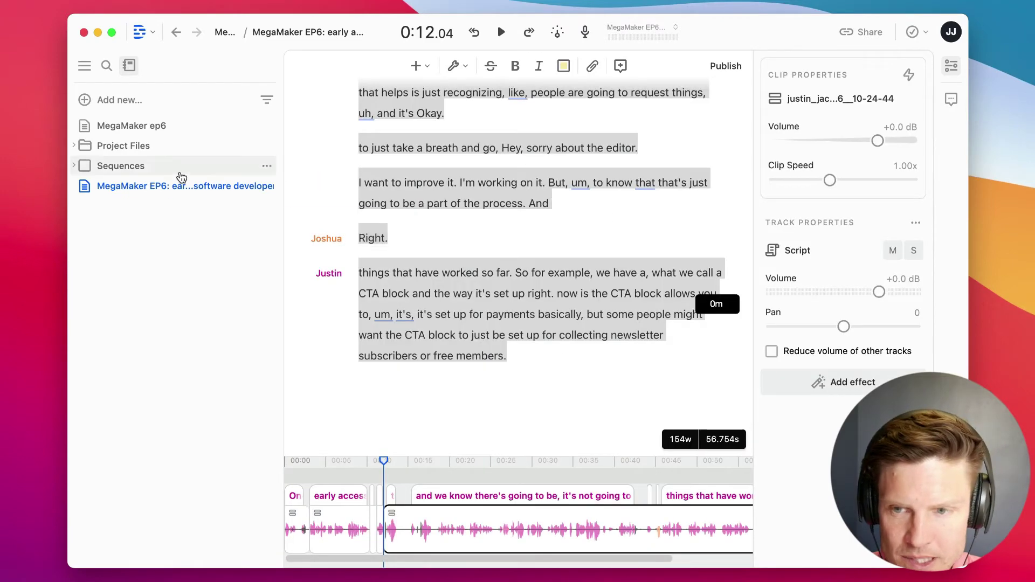
Step: Correct the later 'joined' to 'join' so it reads 'they first join. And the danger'
{"action": "left_click", "coordinate": [181, 186]}
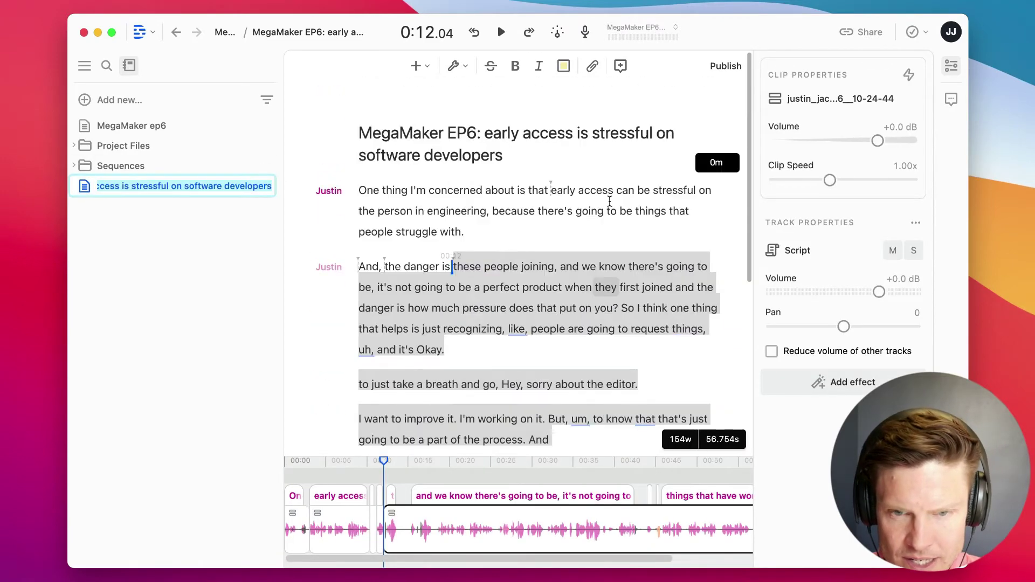
{"action": "left_click_drag", "start_coordinate": [618, 211], "coordinate": [454, 267]}
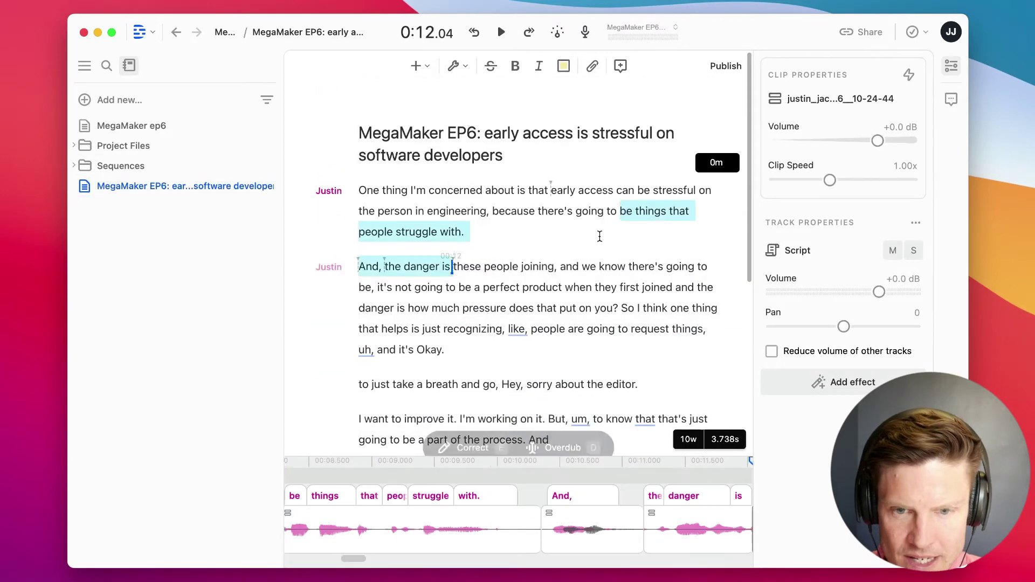
{"action": "left_click", "coordinate": [560, 266]}
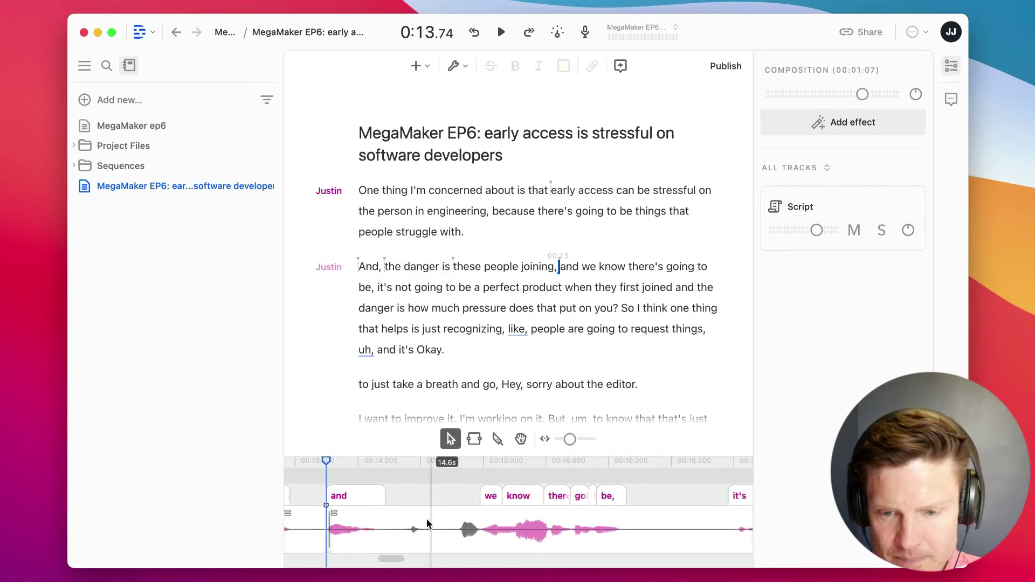
{"action": "key", "text": "shift+alt+Left"}
{"action": "key", "text": "shift+alt+Left"}
{"action": "key", "text": "shift+alt+Left"}
{"action": "left_click", "coordinate": [674, 287]}
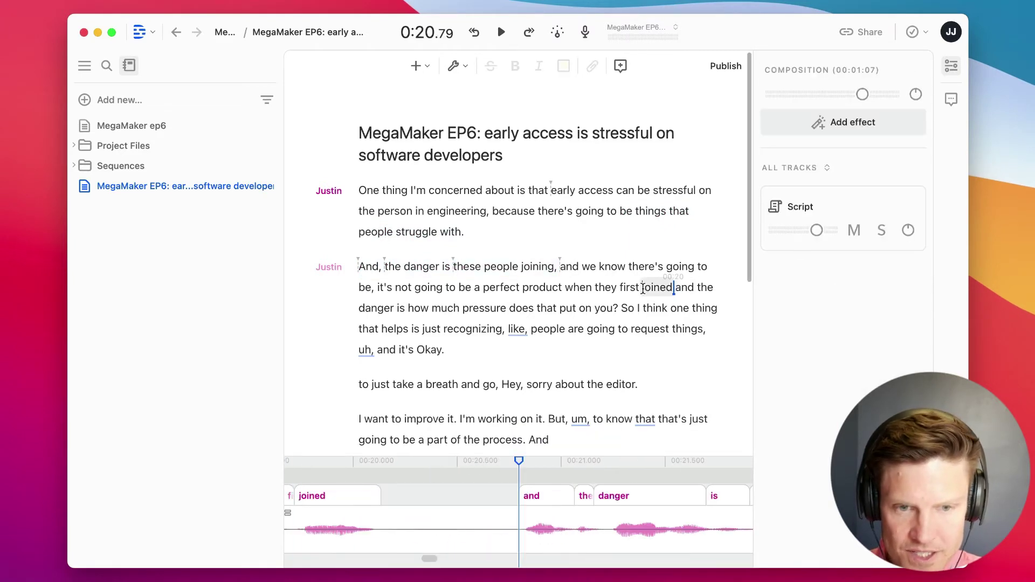
{"action": "key", "text": "shift+alt+Left"}
{"action": "type", "text": "join"}
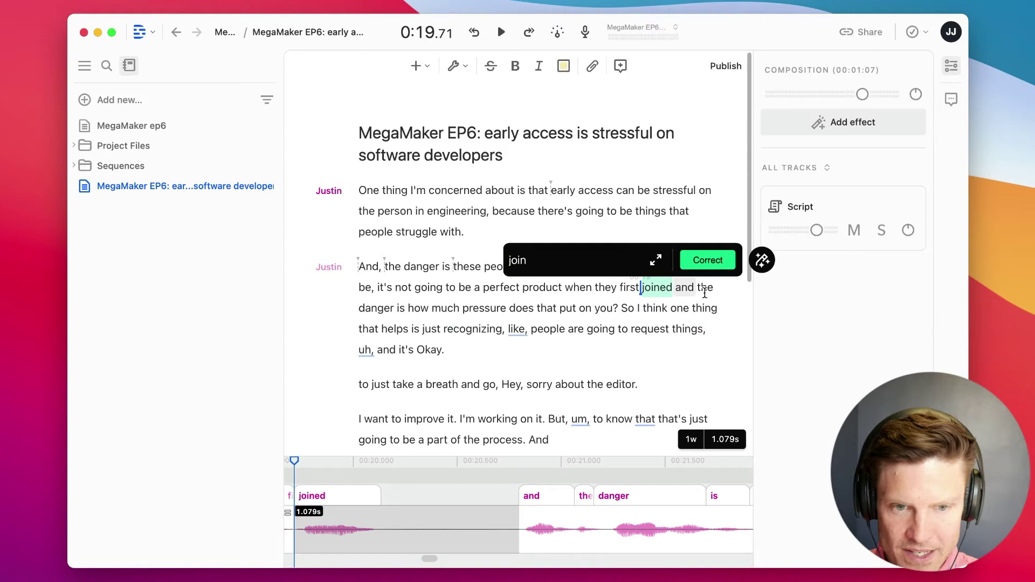
{"action": "key", "text": "Return"}
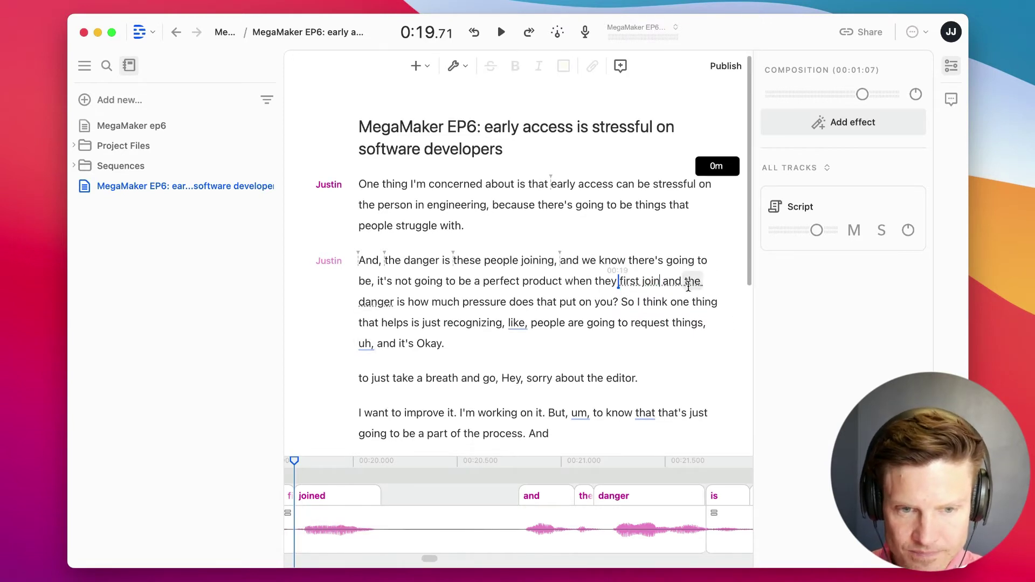
{"action": "left_click", "coordinate": [620, 302]}
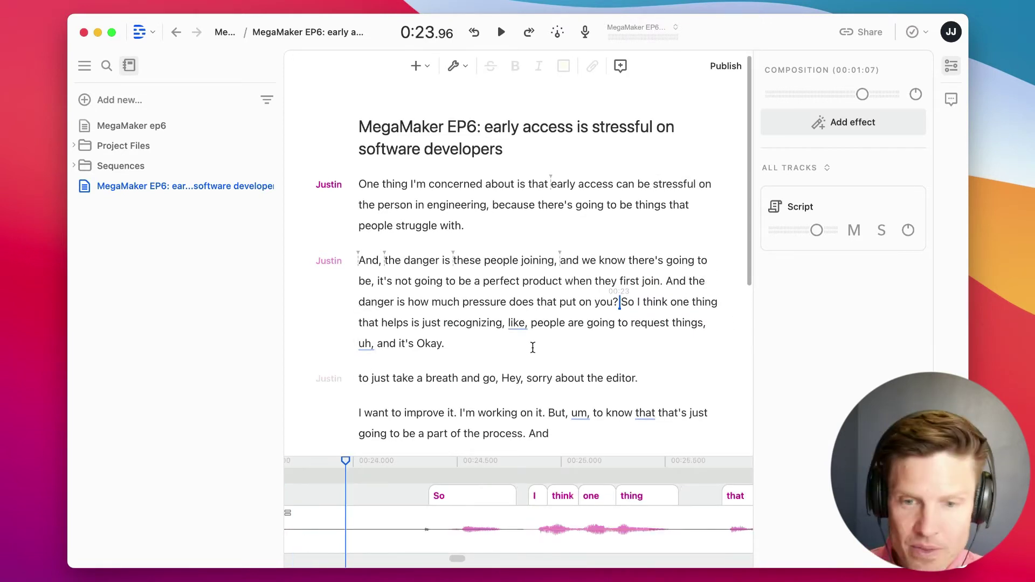
Step: Delete everything from 'So' onward so the script ends at 'how much pressure does that put on you?'
{"action": "scroll", "coordinate": [593, 270], "scroll_direction": "down", "scroll_amount": 2}
{"action": "left_click_drag", "start_coordinate": [623, 259], "coordinate": [679, 397]}
{"action": "key", "text": "BackSpace"}
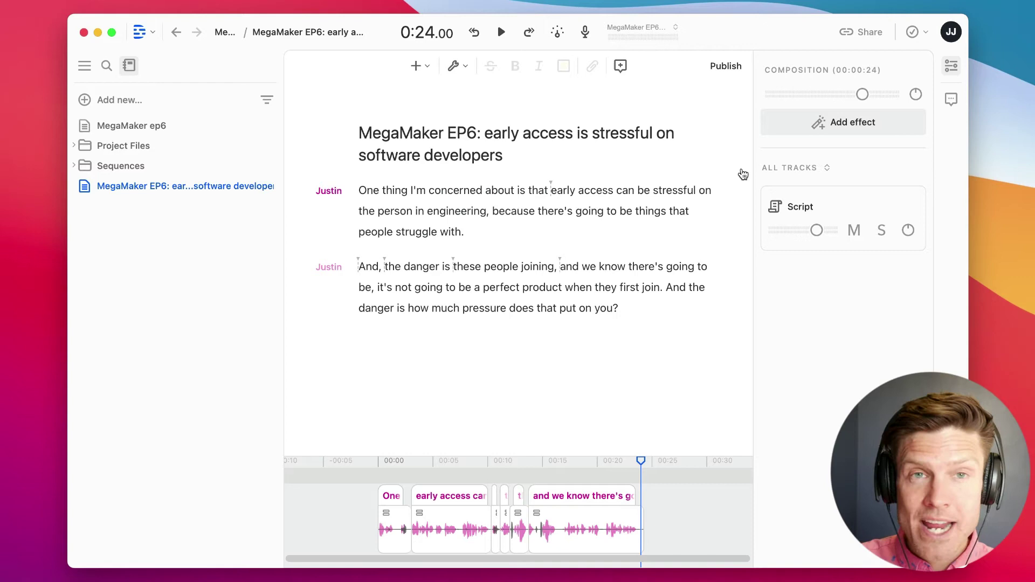
{"action": "key", "text": "alt+Up"}
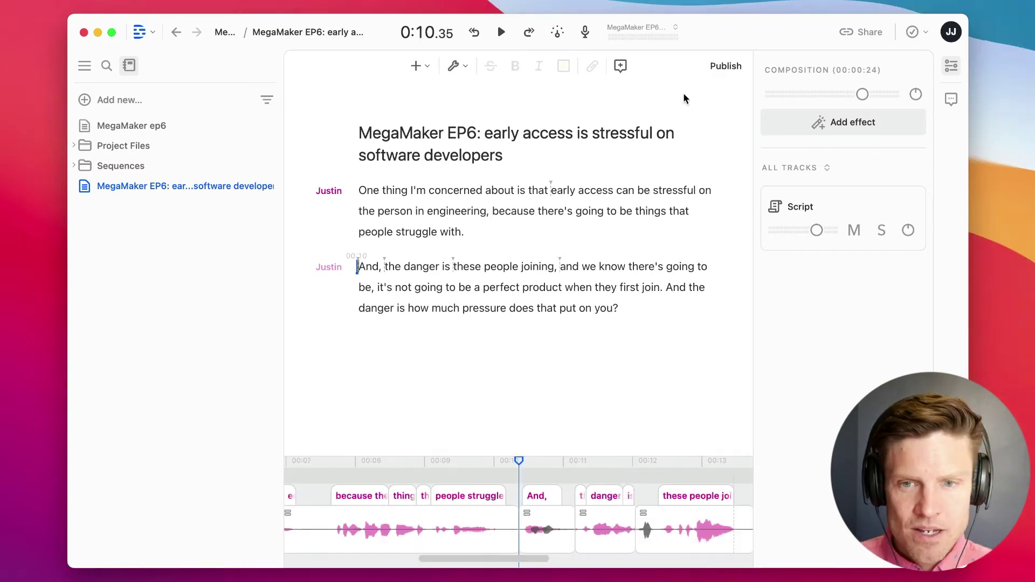
Step: Start an Audiogram export and cycle to the black template with yellow waveform and captions
{"action": "left_click", "coordinate": [724, 67]}
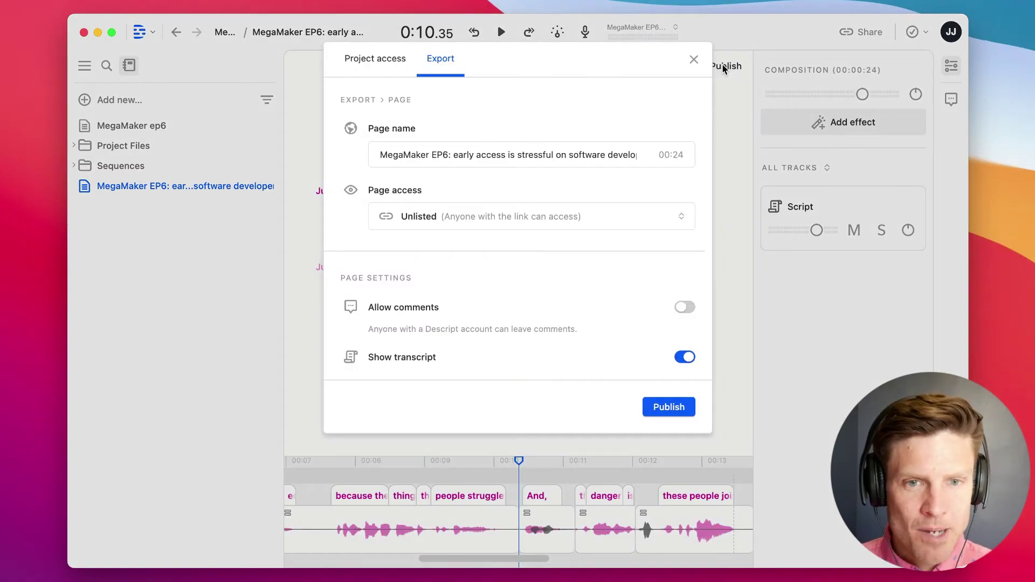
{"action": "left_click", "coordinate": [441, 66]}
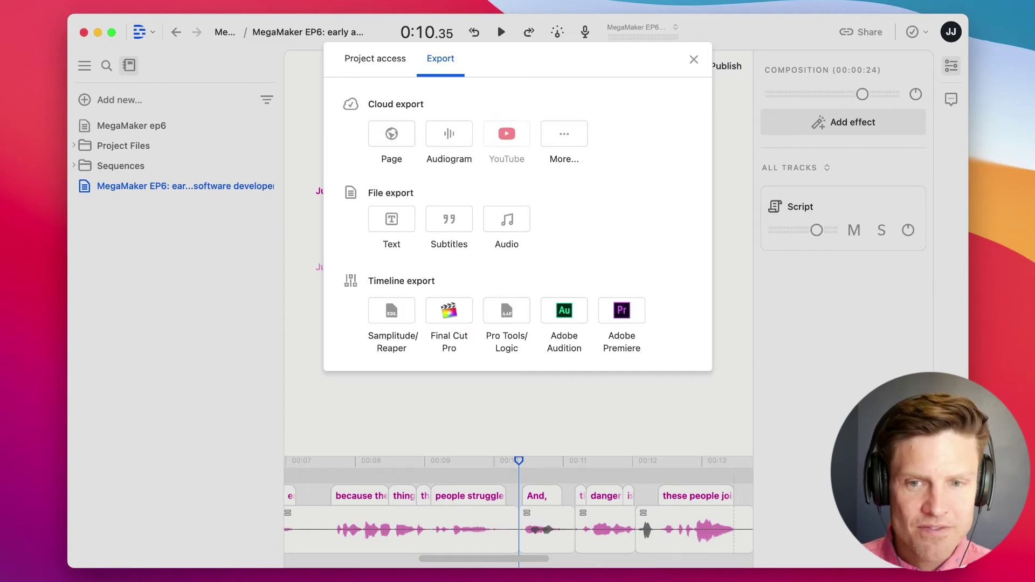
{"action": "left_click", "coordinate": [453, 139]}
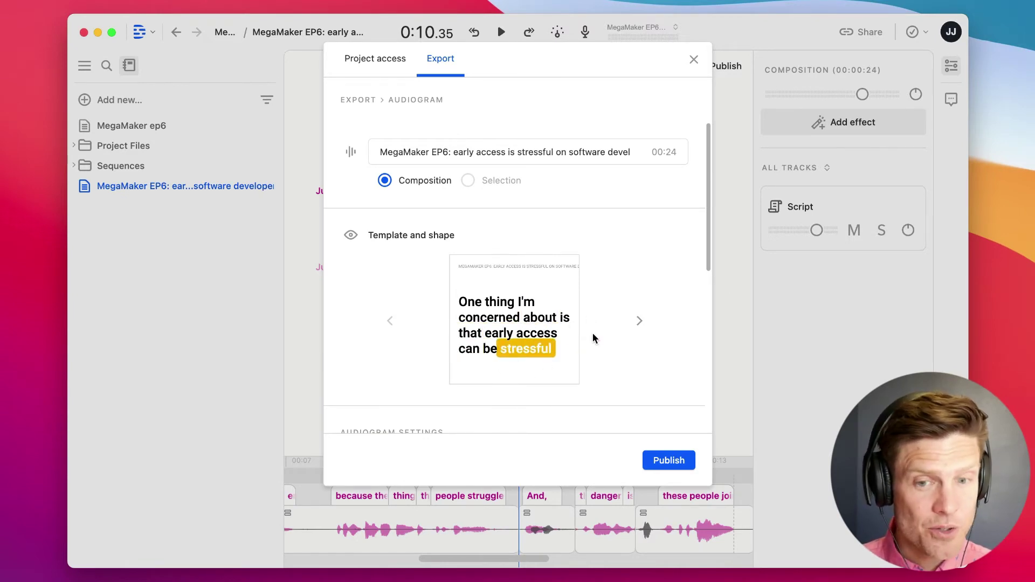
{"action": "left_click", "coordinate": [638, 321]}
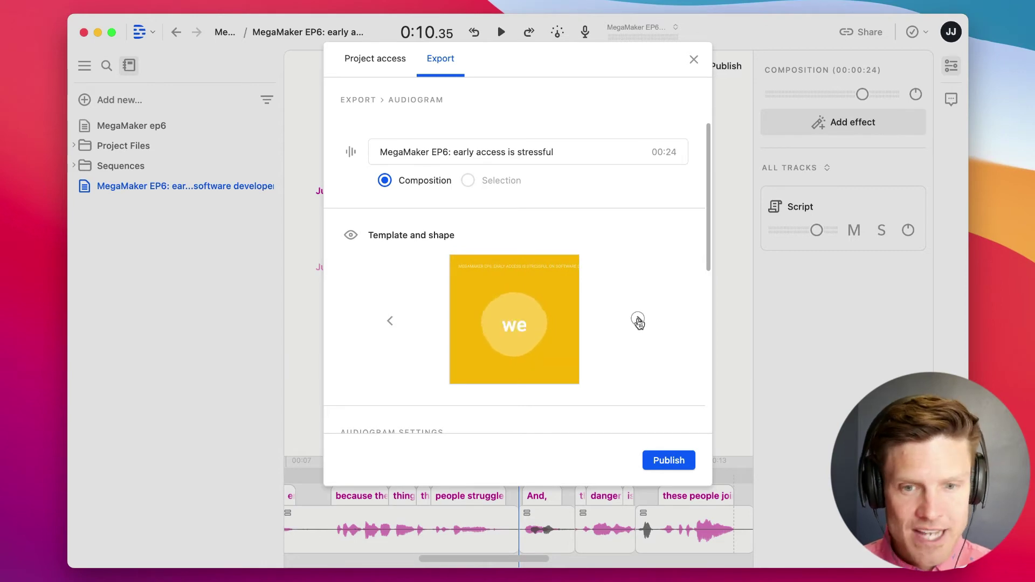
{"action": "left_click", "coordinate": [639, 322]}
{"action": "left_click", "coordinate": [639, 322]}
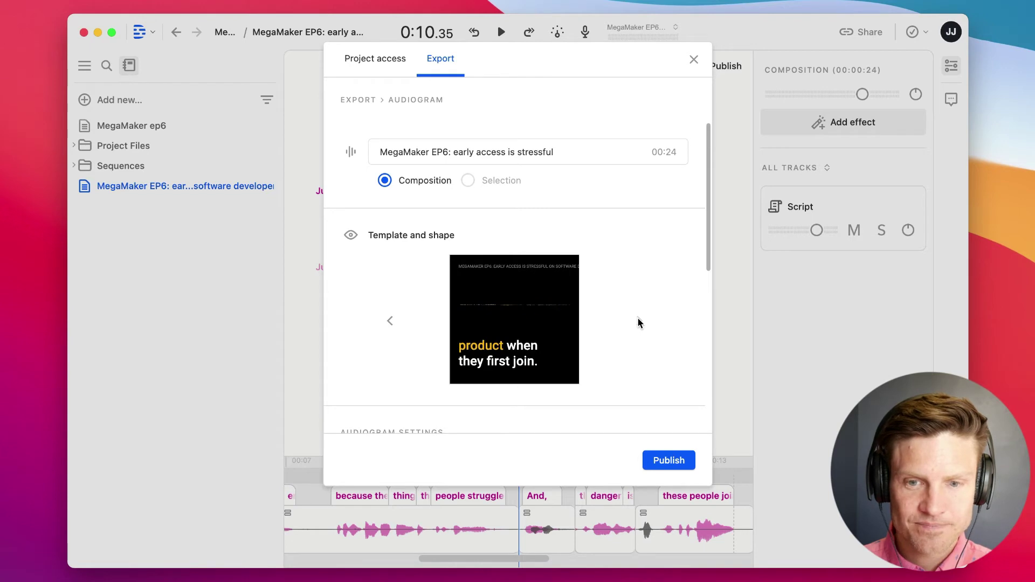
Step: Change the audiogram accent colour from yellow to the magenta swatch, then check the pink preview
{"action": "scroll", "coordinate": [618, 234], "scroll_direction": "down", "scroll_amount": 2}
{"action": "scroll", "coordinate": [619, 235], "scroll_direction": "down", "scroll_amount": 5}
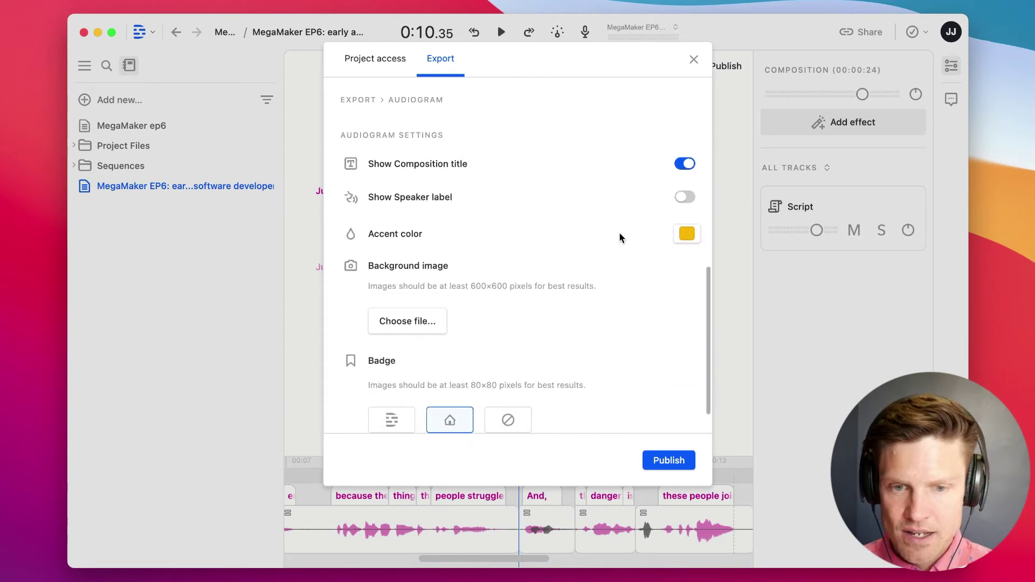
{"action": "left_click", "coordinate": [685, 236]}
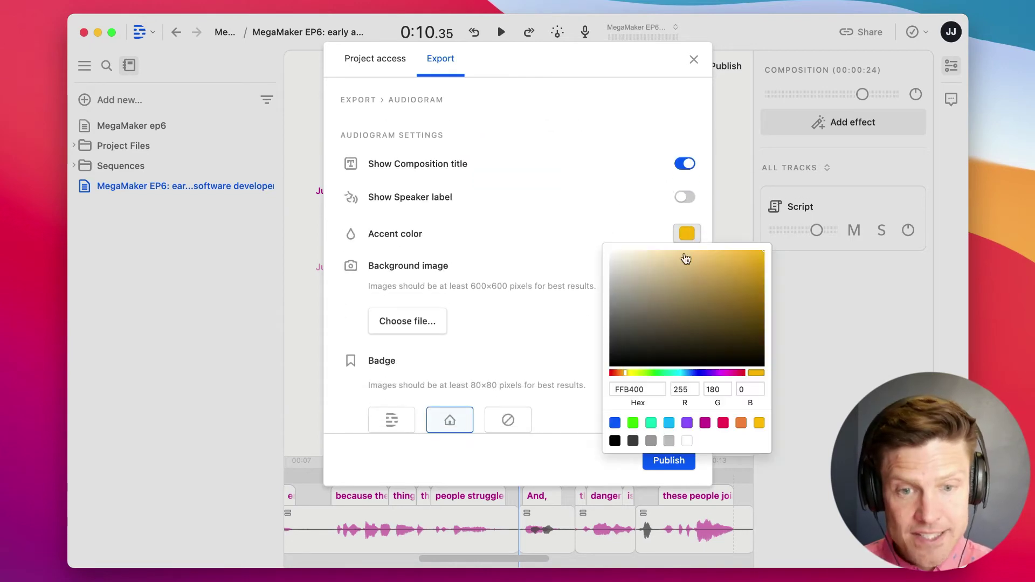
{"action": "left_click", "coordinate": [705, 424]}
{"action": "left_click", "coordinate": [591, 254]}
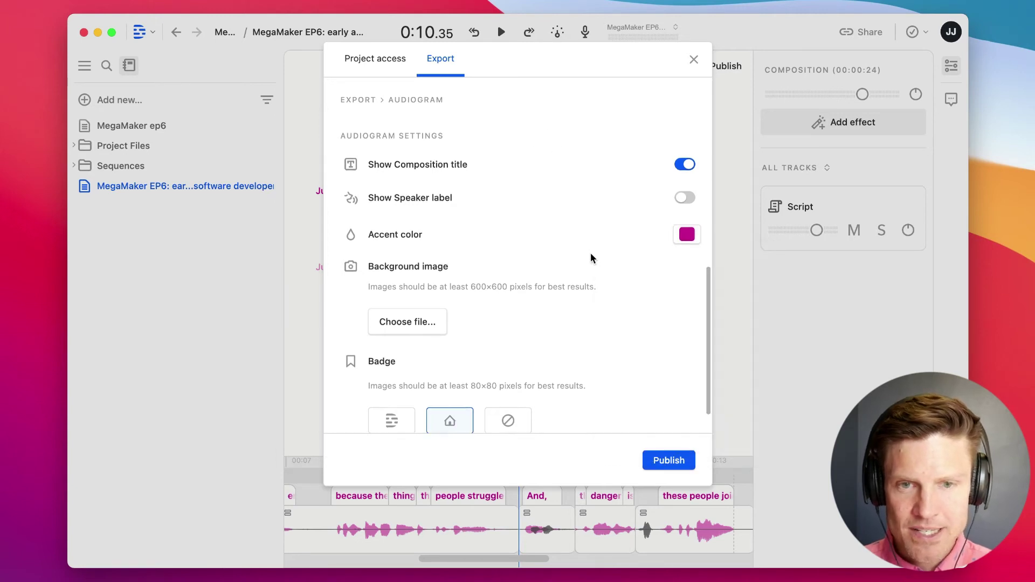
{"action": "scroll", "coordinate": [591, 254], "scroll_direction": "up", "scroll_amount": 5}
{"action": "scroll", "coordinate": [574, 371], "scroll_direction": "down", "scroll_amount": 4}
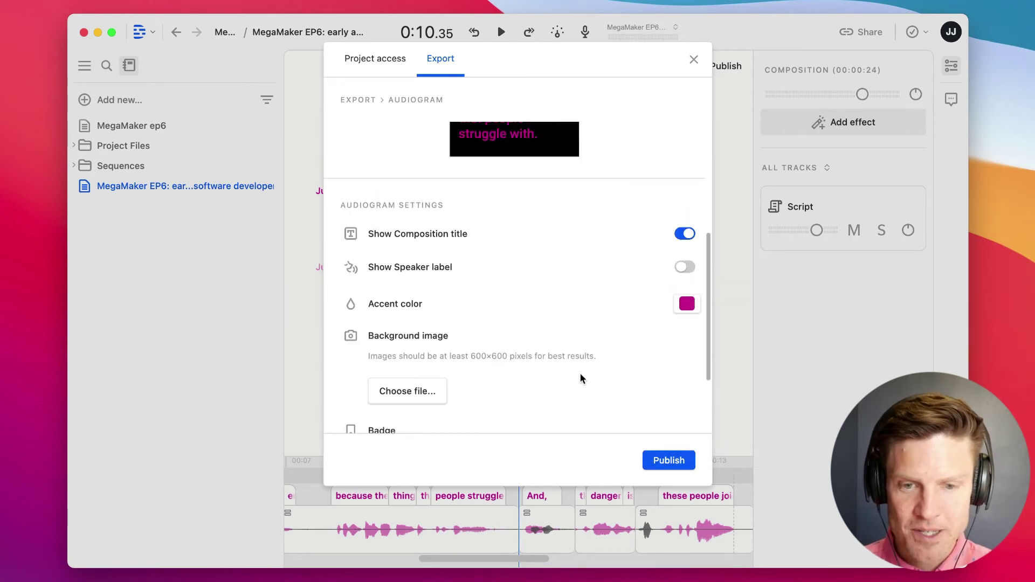
{"action": "scroll", "coordinate": [580, 376], "scroll_direction": "down", "scroll_amount": 3}
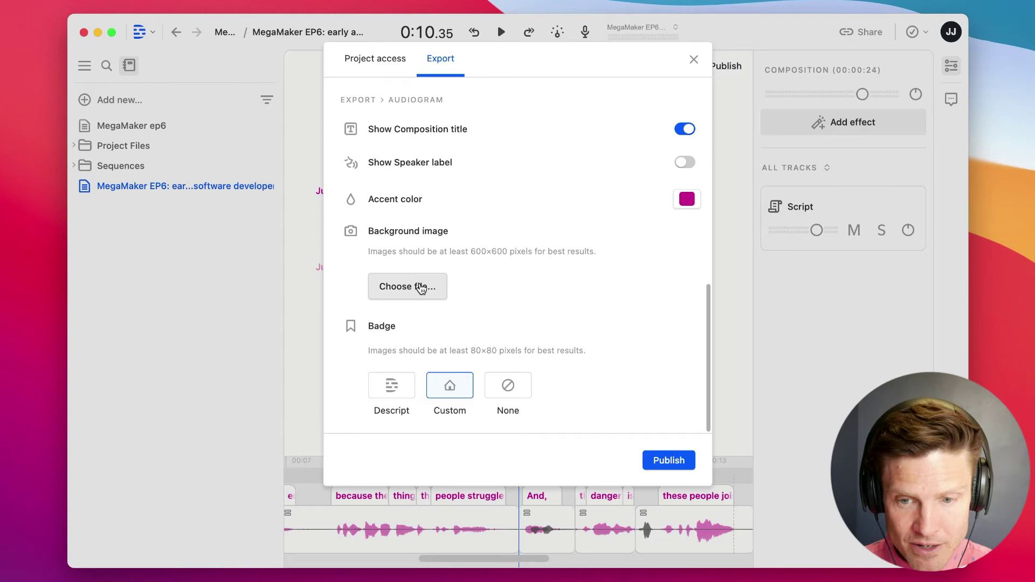
{"action": "scroll", "coordinate": [583, 320], "scroll_direction": "up", "scroll_amount": 8}
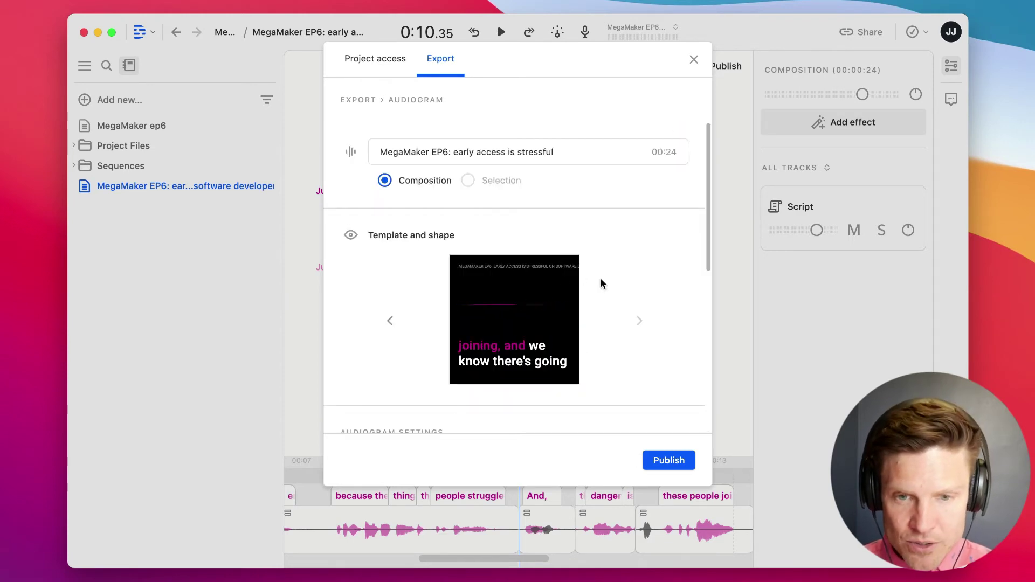
{"action": "scroll", "coordinate": [603, 320], "scroll_direction": "down", "scroll_amount": 8}
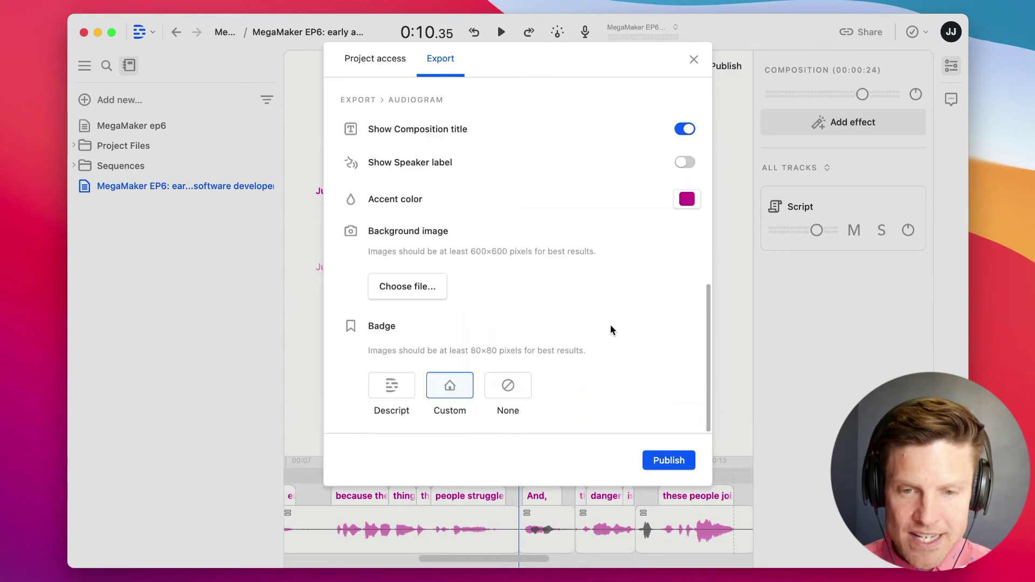
Step: Set MegaMaker_Logo_Black.png from Dropbox > Business - MegaMaker > Artwork > MegaMaker Logo as the custom badge
{"action": "left_click", "coordinate": [449, 392]}
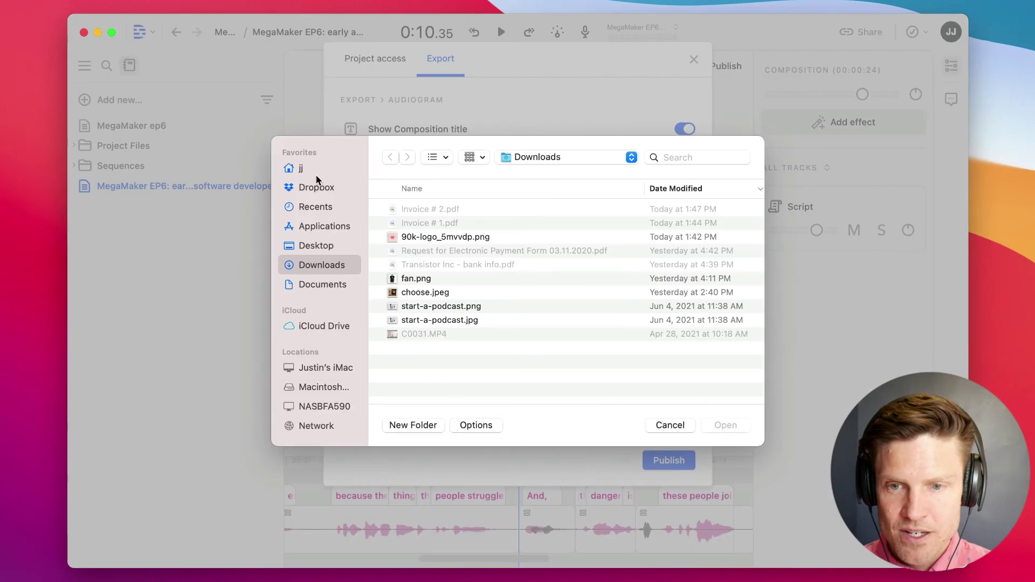
{"action": "left_click", "coordinate": [317, 190]}
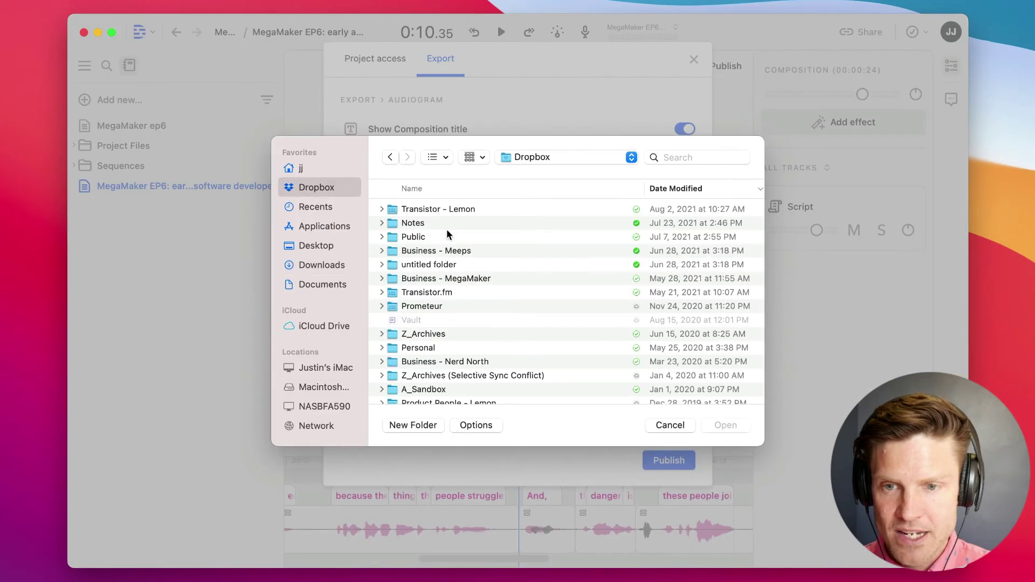
{"action": "double_click", "coordinate": [456, 277]}
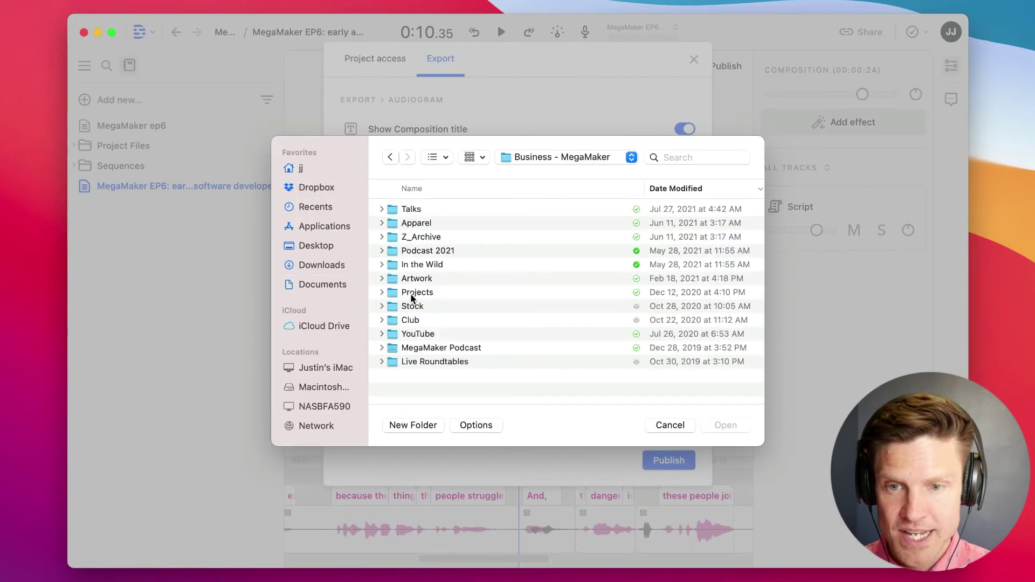
{"action": "double_click", "coordinate": [416, 278]}
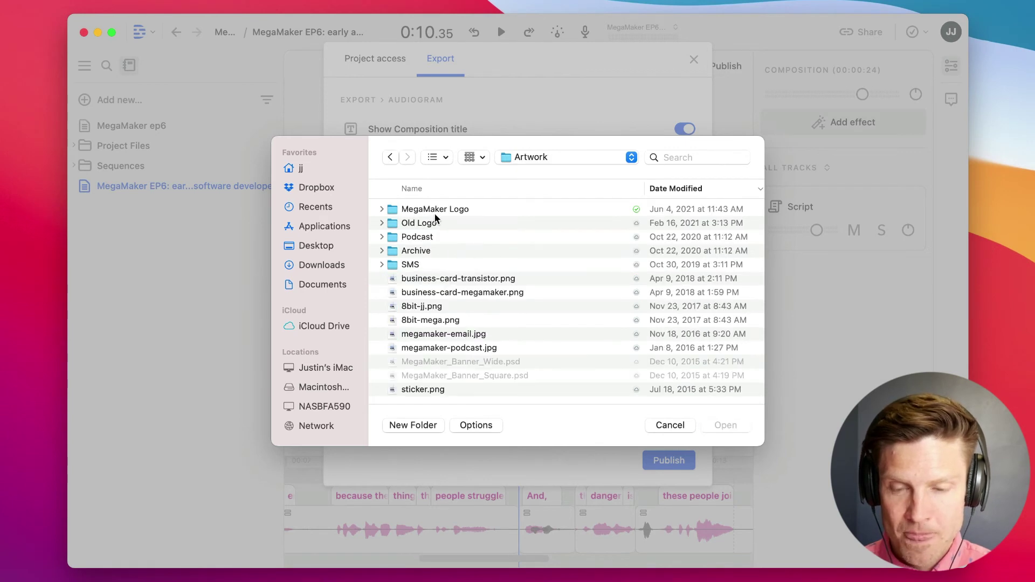
{"action": "double_click", "coordinate": [435, 213]}
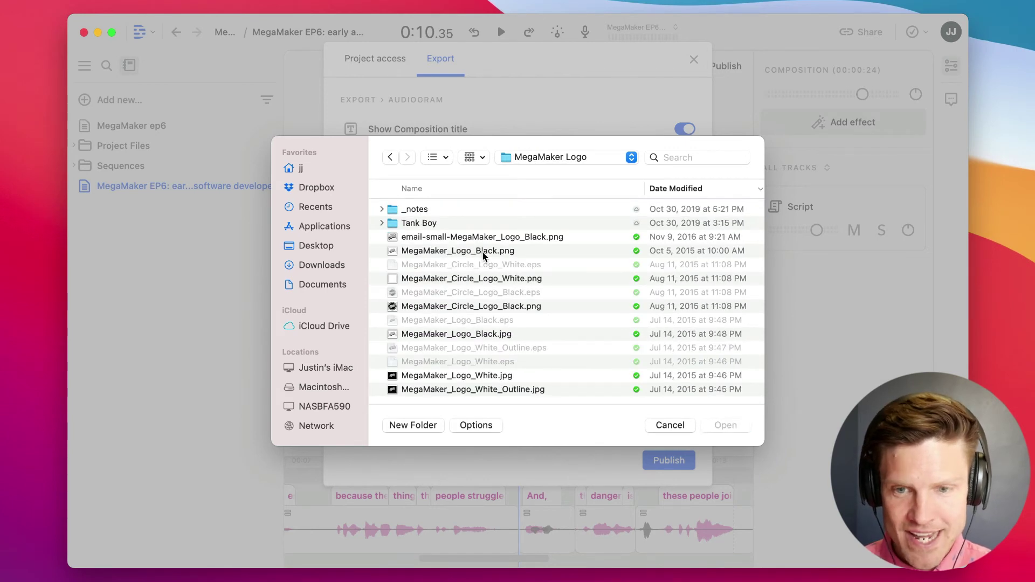
{"action": "left_click", "coordinate": [489, 252]}
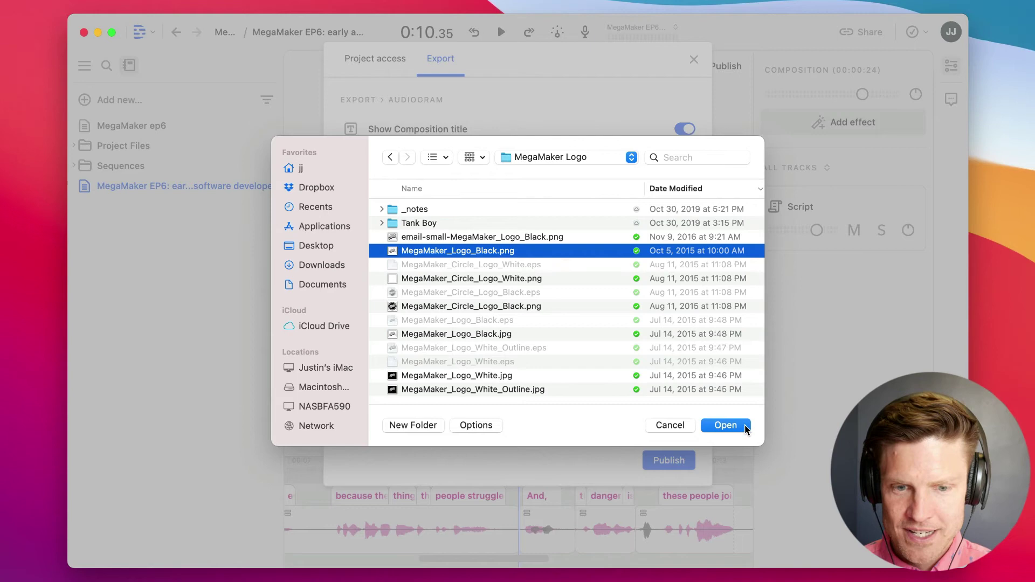
{"action": "left_click", "coordinate": [745, 426]}
{"action": "left_click", "coordinate": [683, 460]}
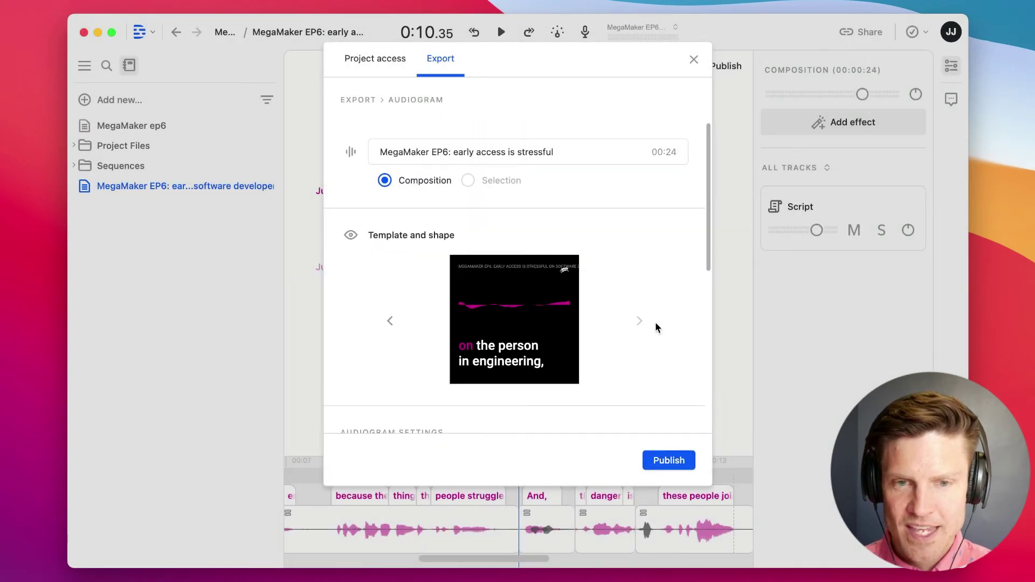
Step: Delete 'on software developers' from the end of the episode title
{"action": "left_click", "coordinate": [694, 60]}
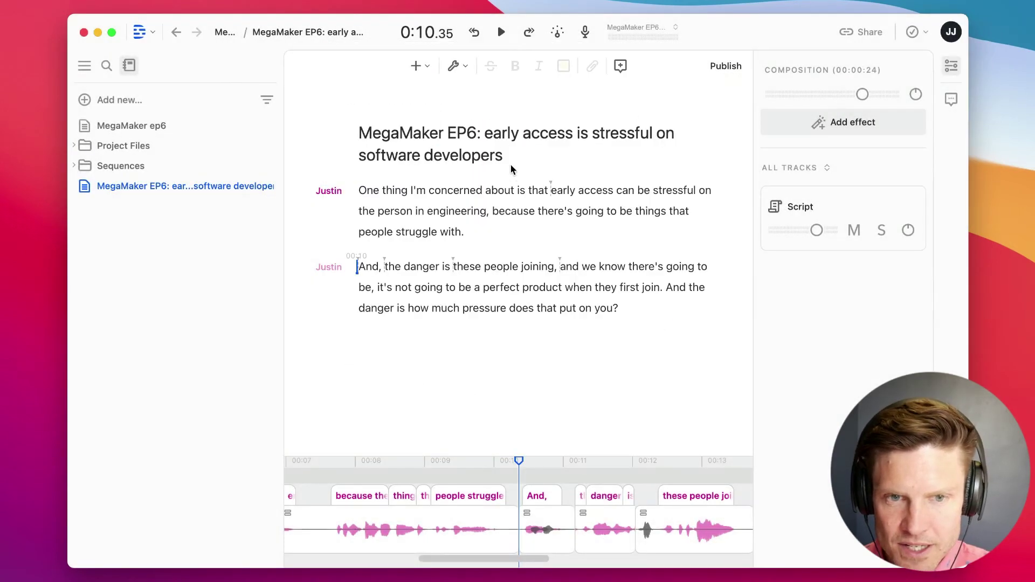
{"action": "left_click", "coordinate": [509, 155]}
{"action": "key", "text": "shift+alt+Left"}
{"action": "key", "text": "shift+alt+Left"}
{"action": "key", "text": "shift+alt+Left"}
{"action": "key", "text": "BackSpace"}
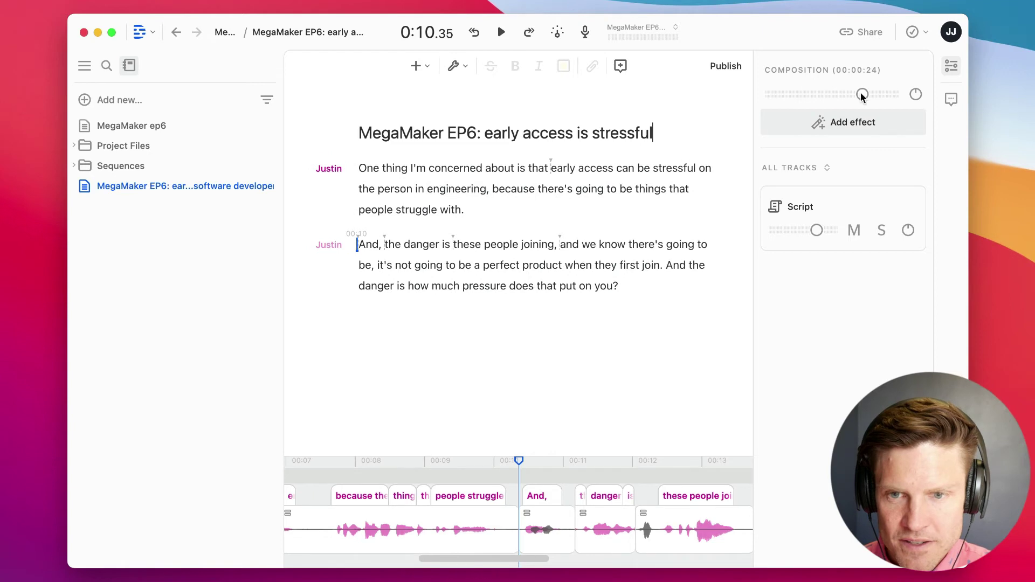
Step: Choose Audiogram in the export options, confirm its settings and publish it
{"action": "left_click", "coordinate": [727, 68]}
{"action": "left_click", "coordinate": [440, 59]}
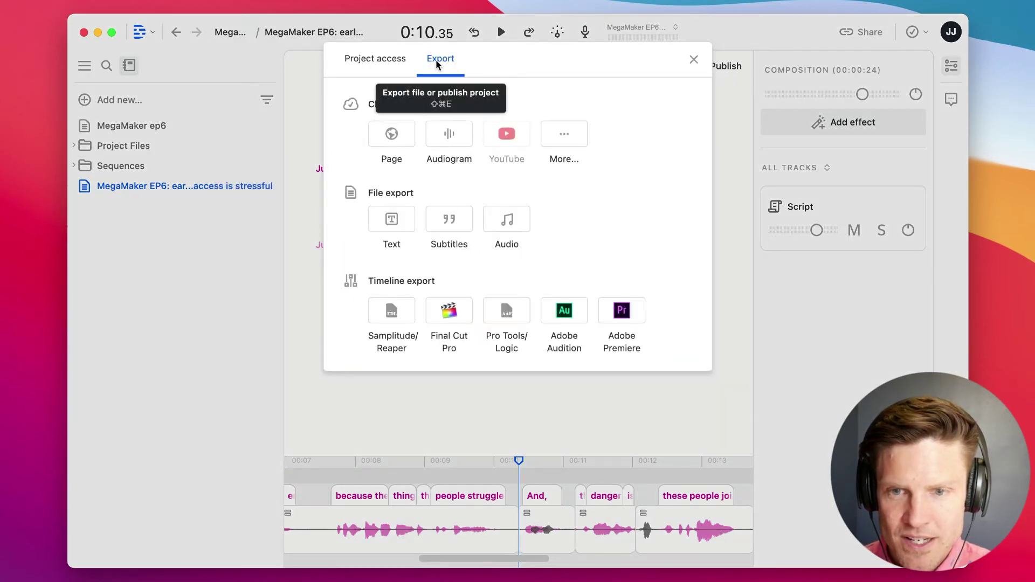
{"action": "left_click", "coordinate": [451, 139]}
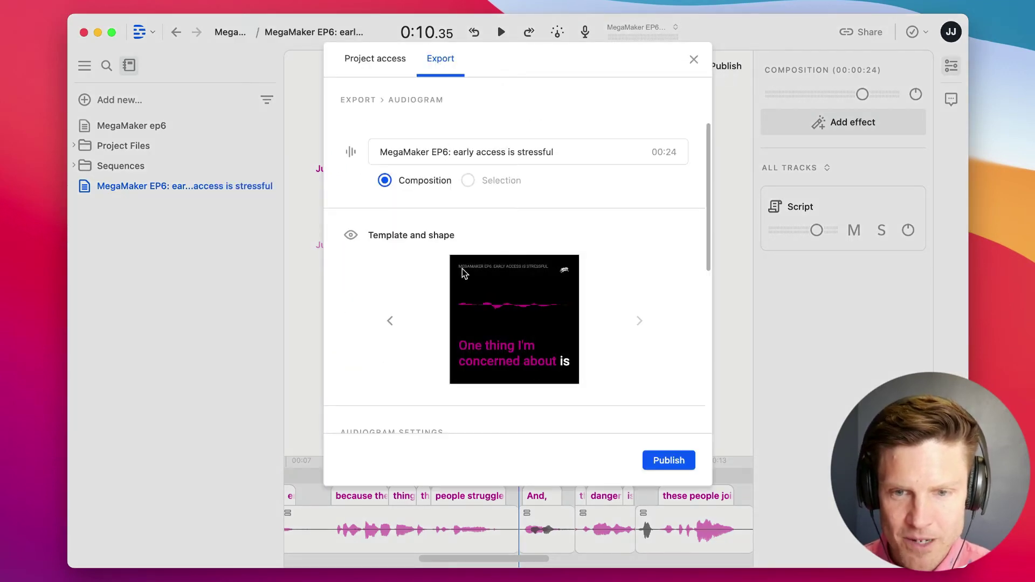
{"action": "scroll", "coordinate": [646, 324], "scroll_direction": "down", "scroll_amount": 10}
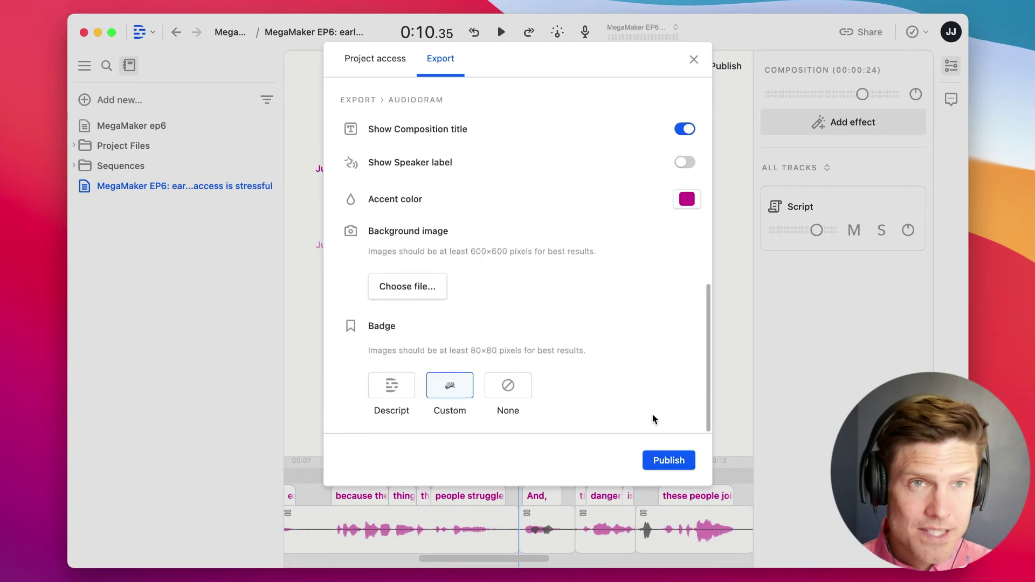
{"action": "left_click", "coordinate": [681, 461]}
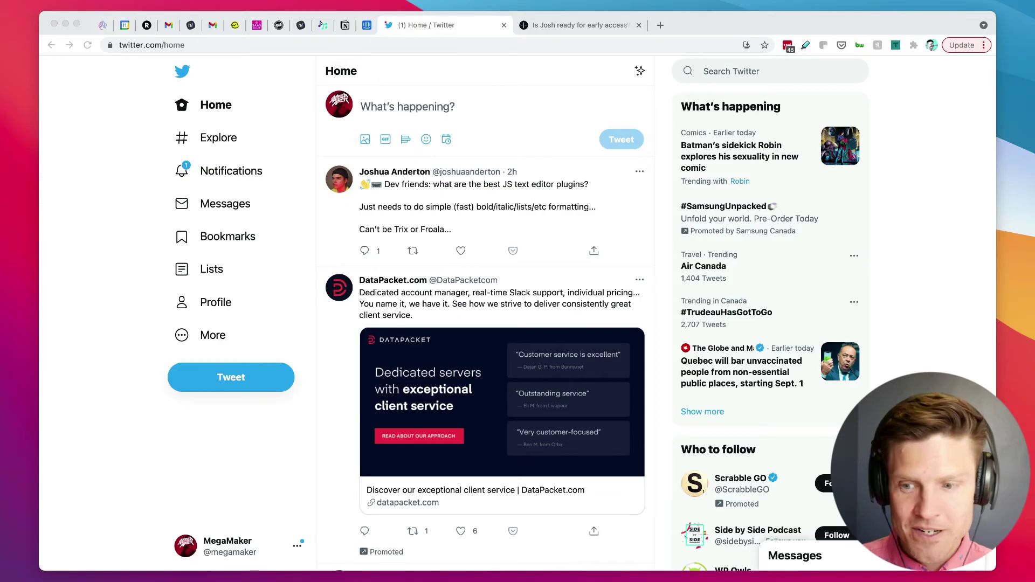
Step: Write a tweet: 'Here's a great episode you might have missed!' plus the quote 'Early access software is hard!'
{"action": "left_click", "coordinate": [203, 447]}
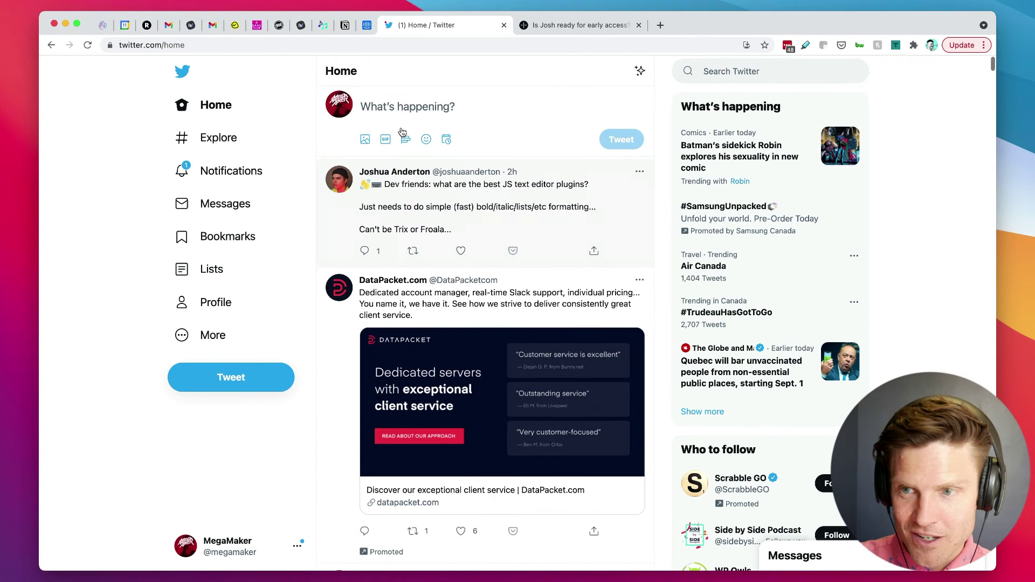
{"action": "left_click", "coordinate": [408, 104]}
{"action": "type", "text": "Here's a great episode y"}
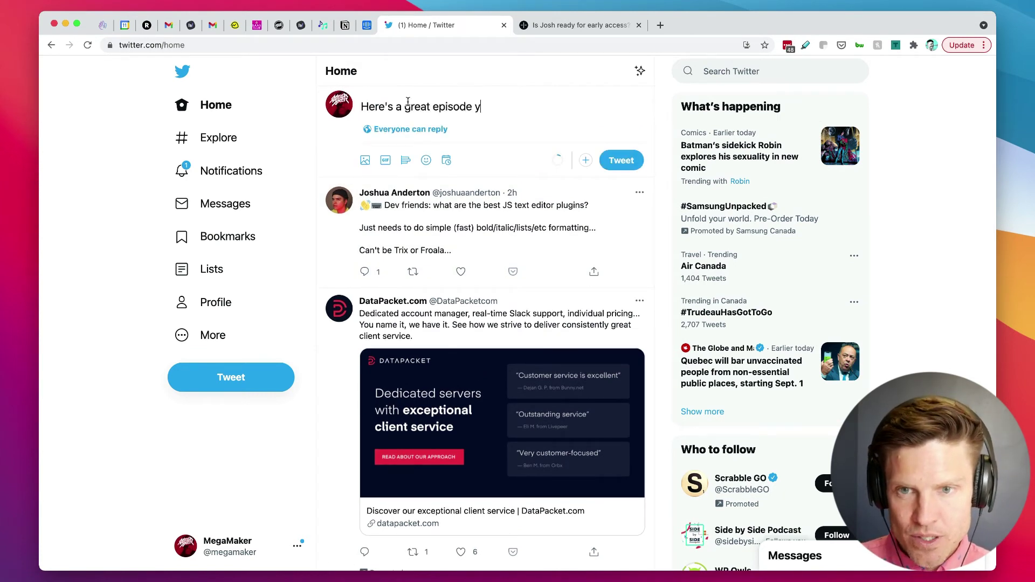
{"action": "type", "text": "ou might have missed!"}
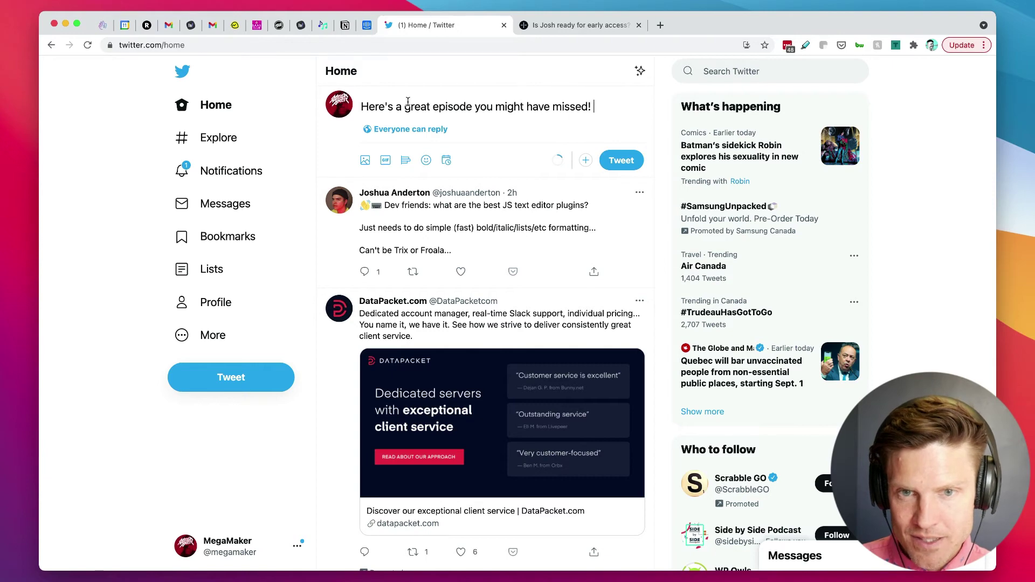
{"action": "type", "text": "  \"Early"}
{"action": "key", "text": "Return"}
{"action": "key", "text": "Return"}
{"action": "key", "text": "super+v"}
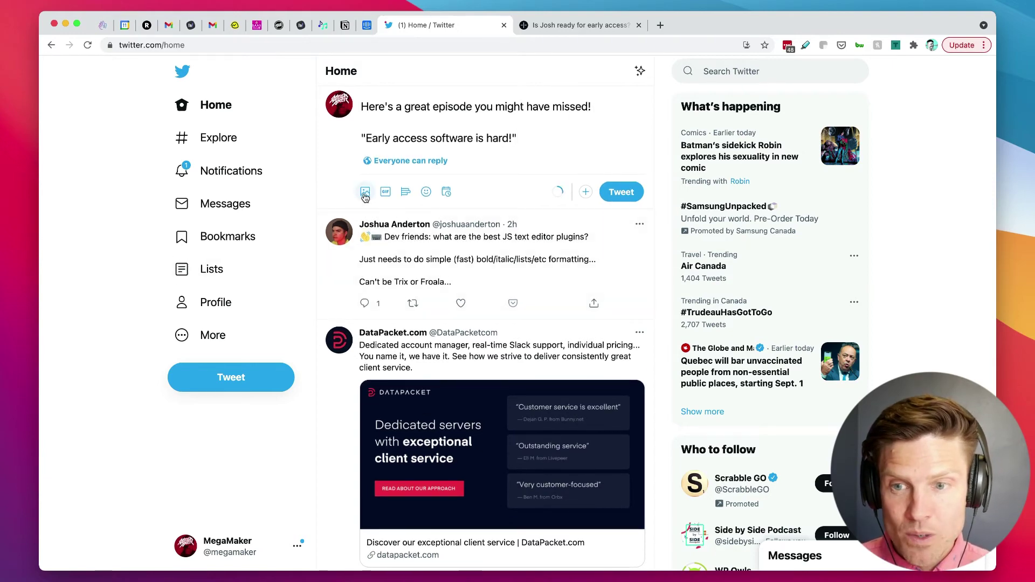
Step: Attach the MegaMaker EP6 audiogram video to the tweet and preview it briefly
{"action": "left_click", "coordinate": [365, 192]}
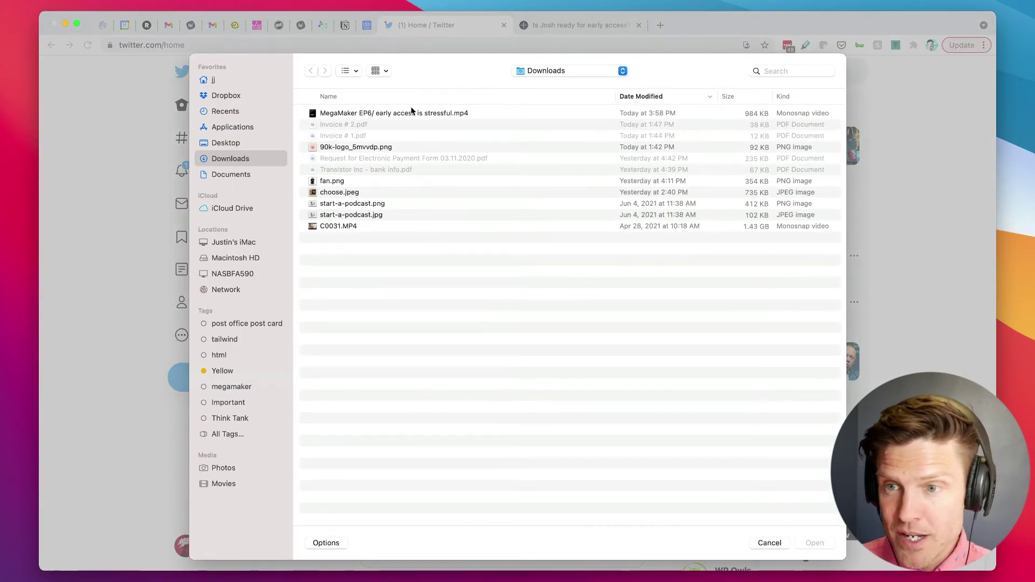
{"action": "left_click", "coordinate": [410, 113]}
{"action": "left_click", "coordinate": [814, 543]}
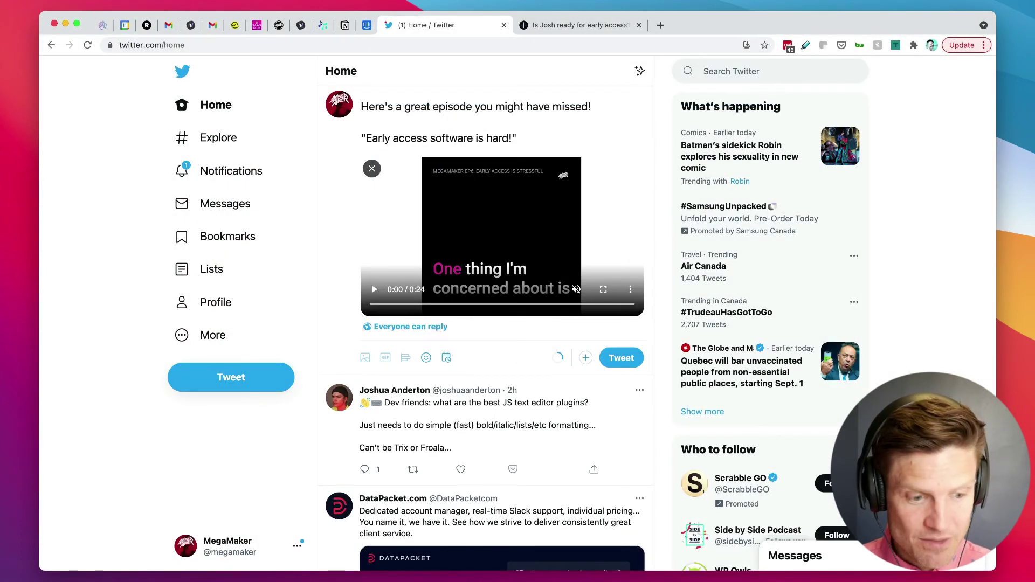
{"action": "left_click", "coordinate": [376, 290]}
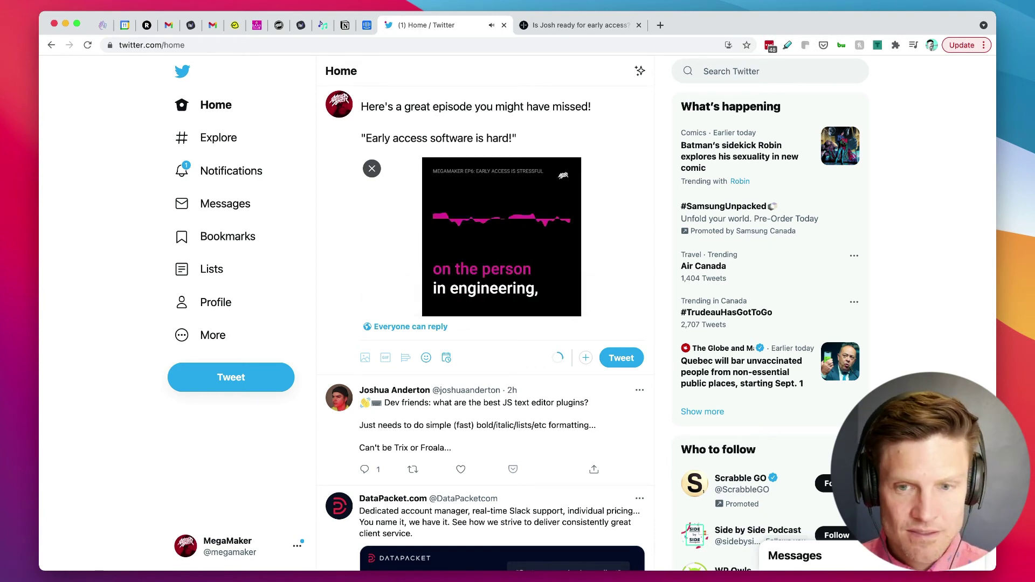
{"action": "left_click", "coordinate": [630, 251]}
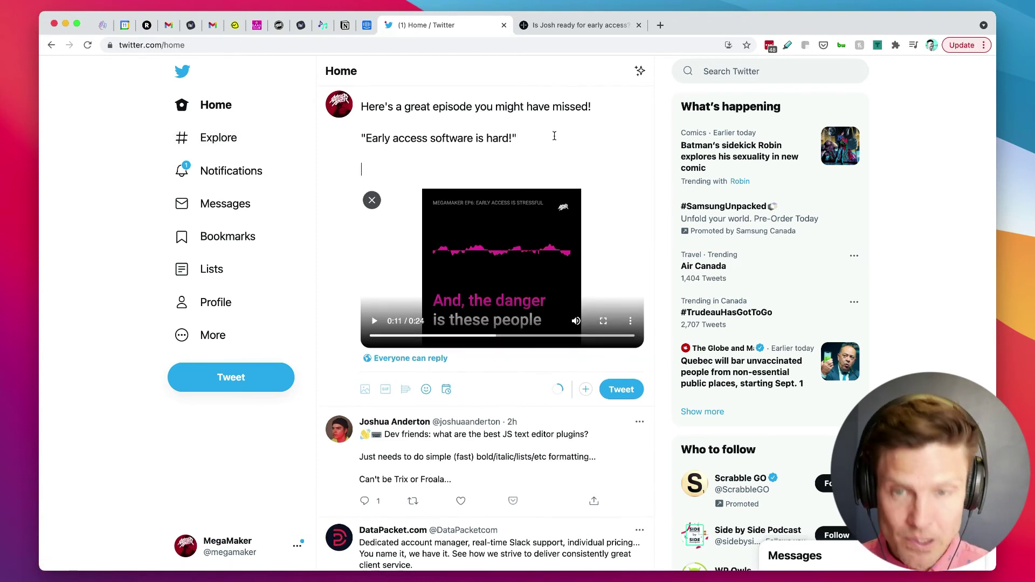
Step: Copy the episode page's web address, paste it into the tweet, and post it
{"action": "left_click", "coordinate": [579, 25]}
{"action": "left_click", "coordinate": [276, 45]}
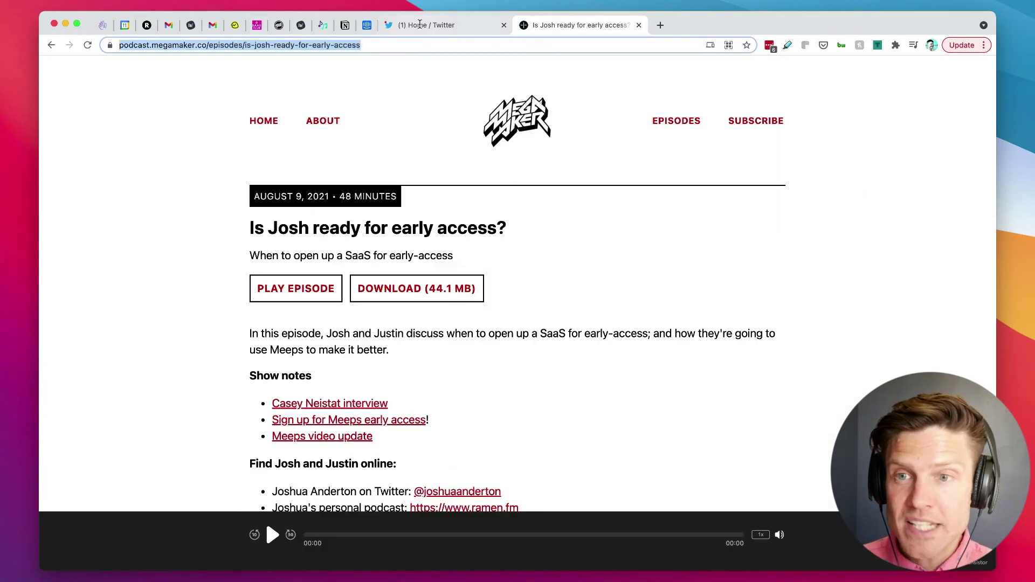
{"action": "left_click", "coordinate": [419, 24]}
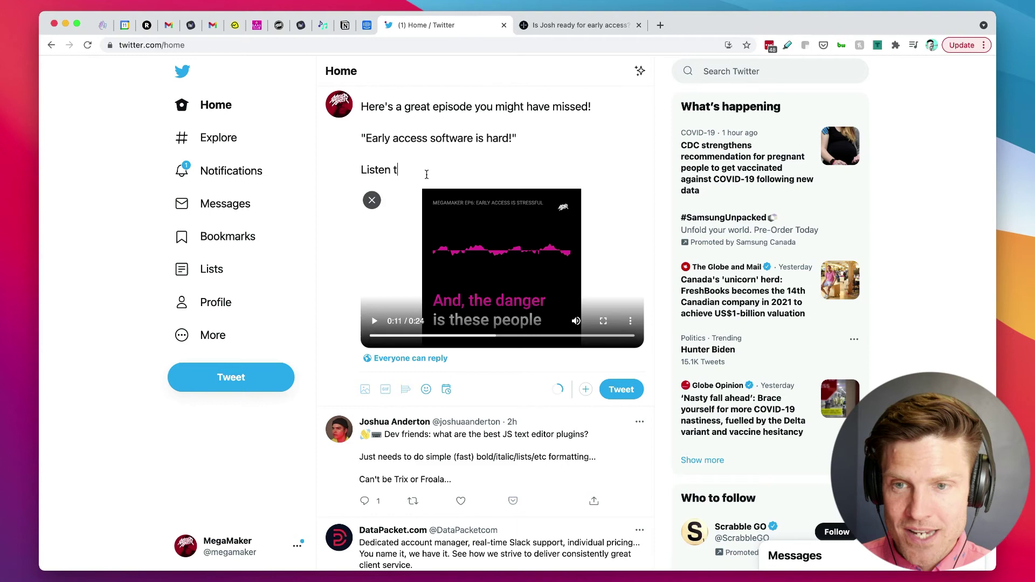
{"action": "key", "text": "super+v"}
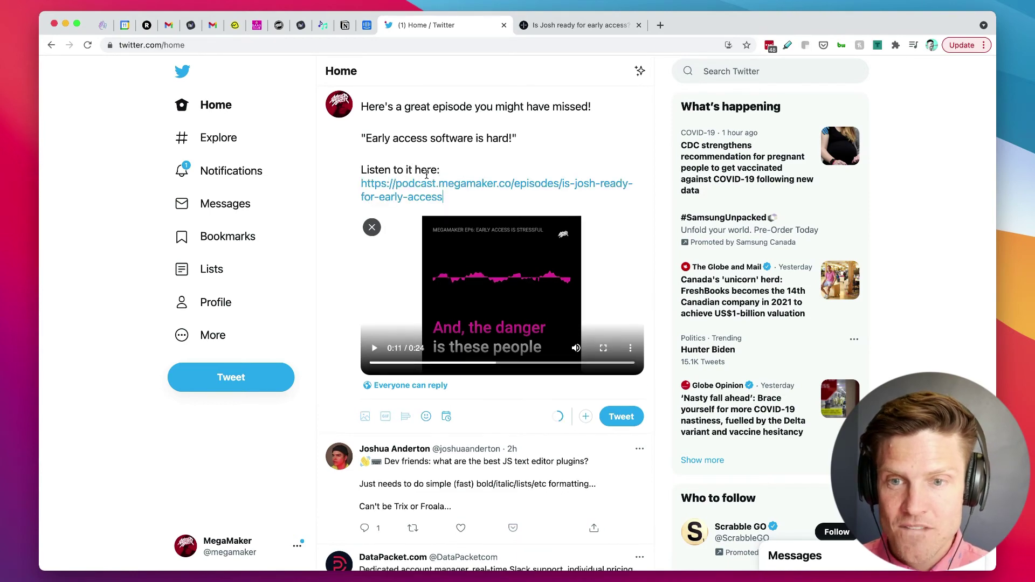
{"action": "left_click", "coordinate": [629, 422]}
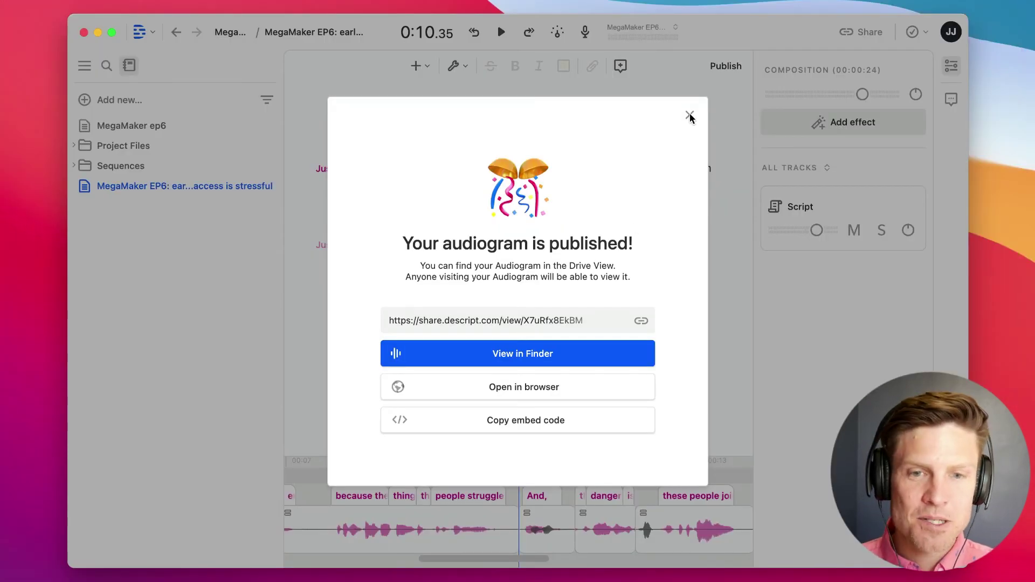
Step: Dismiss the 'audiogram is published' dialog and scroll the Twitter feed to the posted tweet
{"action": "left_click", "coordinate": [690, 117]}
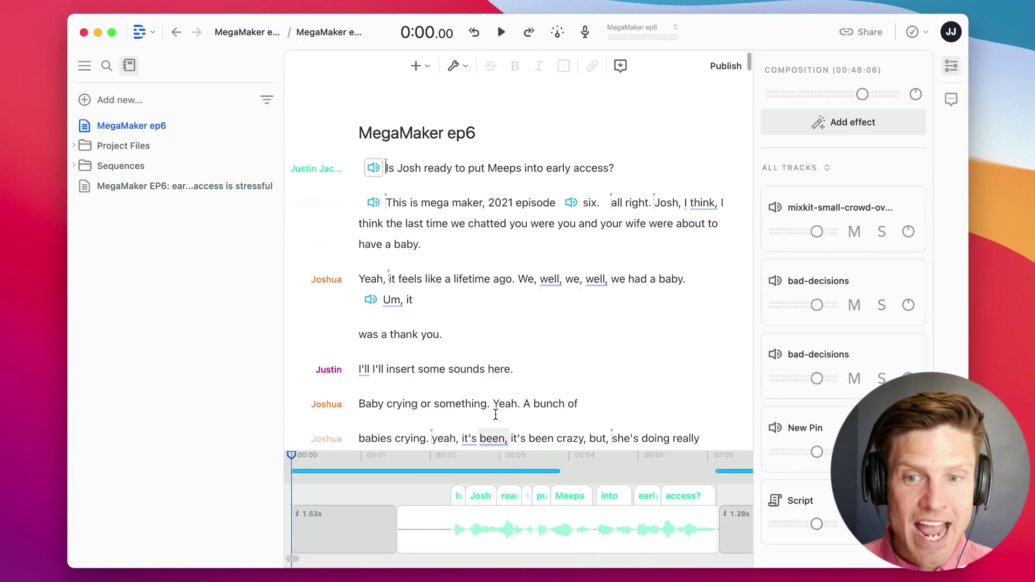
{"action": "scroll", "coordinate": [552, 323], "scroll_direction": "down", "scroll_amount": 10}
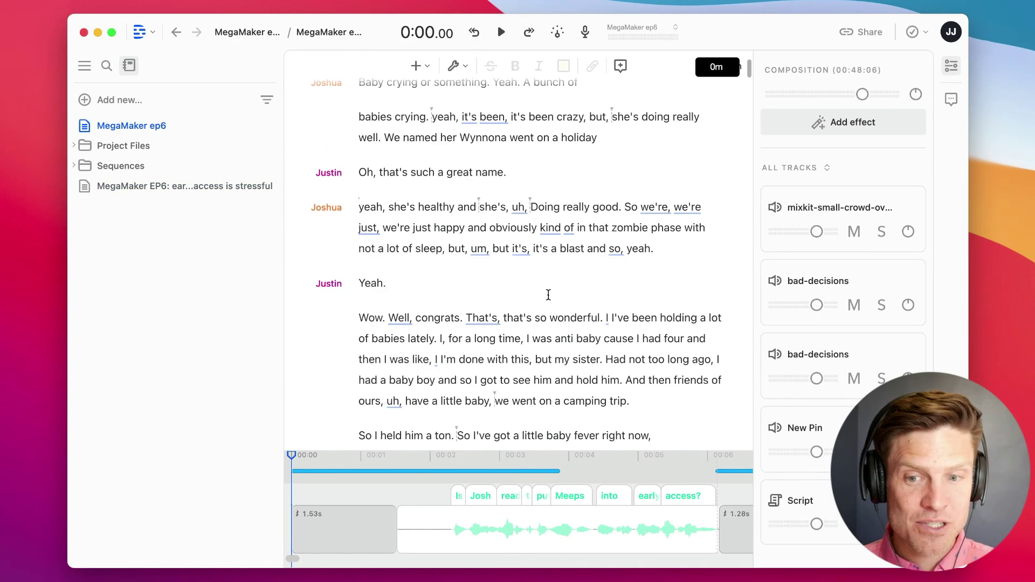
{"action": "scroll", "coordinate": [552, 338], "scroll_direction": "down", "scroll_amount": 20}
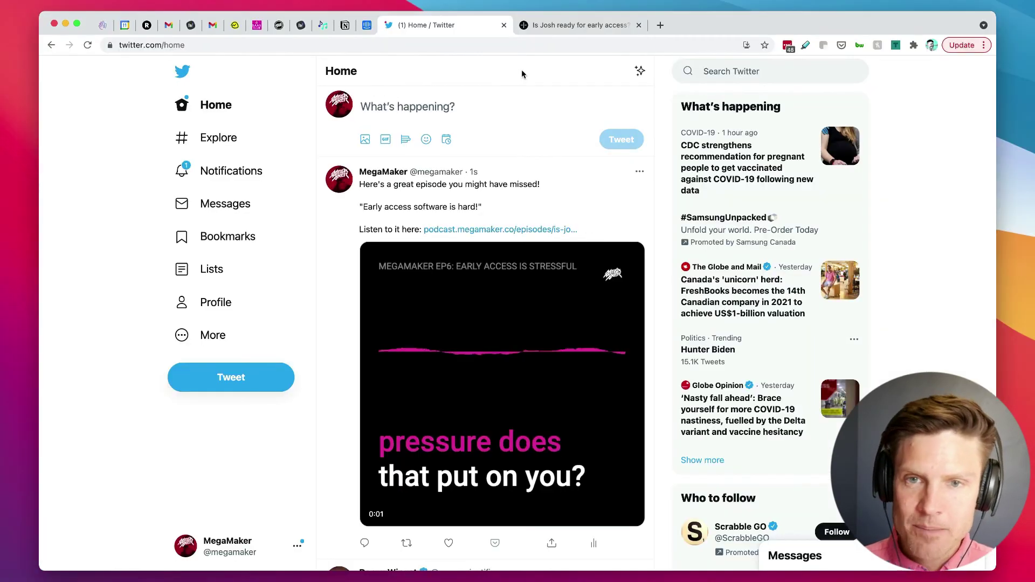
Step: Load descript.com in a new browser tab
{"action": "key", "text": "super+t"}
{"action": "type", "text": "descript.com"}
{"action": "key", "text": "Return"}
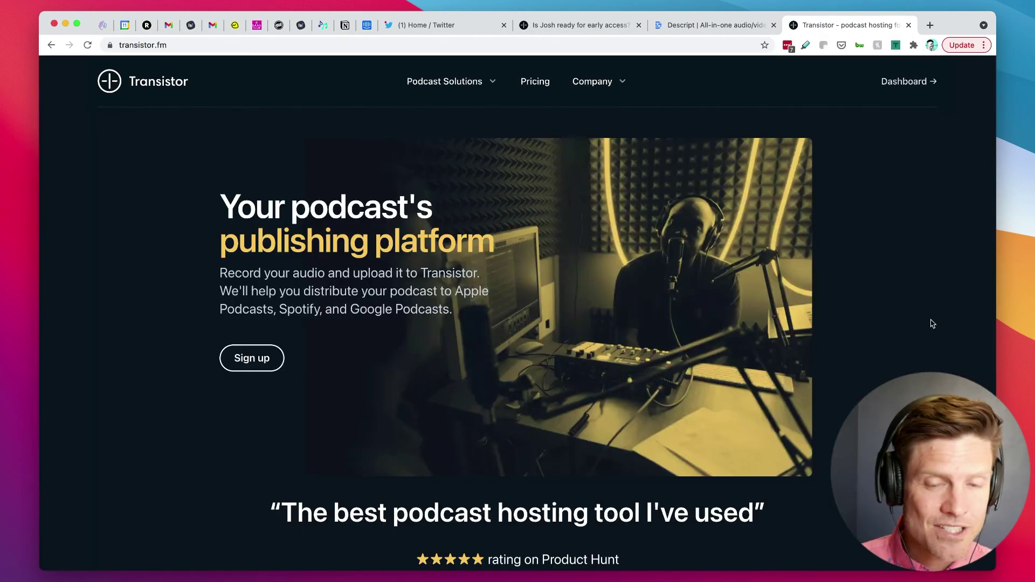
{"action": "left_click", "coordinate": [704, 27]}
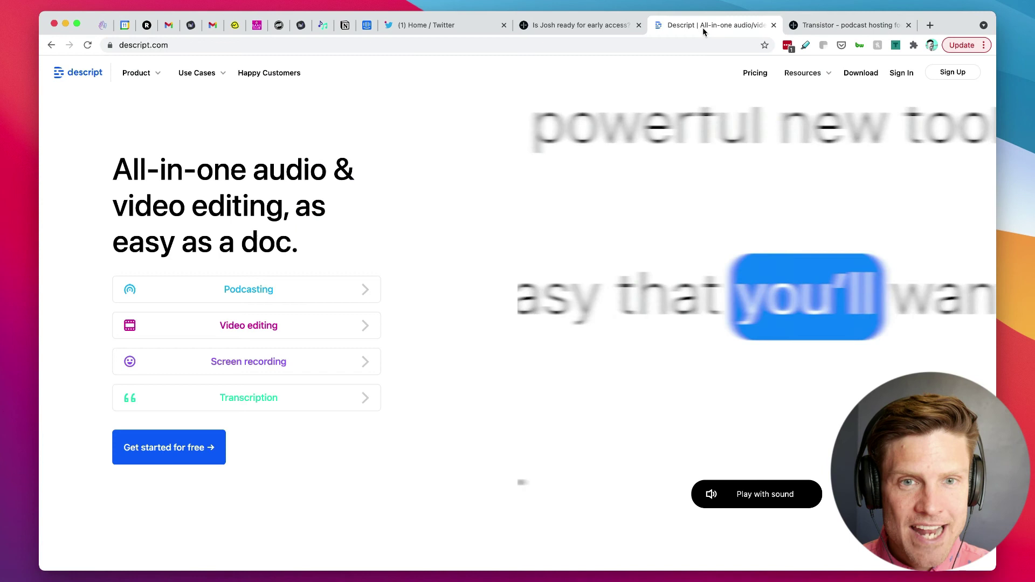
{"action": "left_click", "coordinate": [822, 31]}
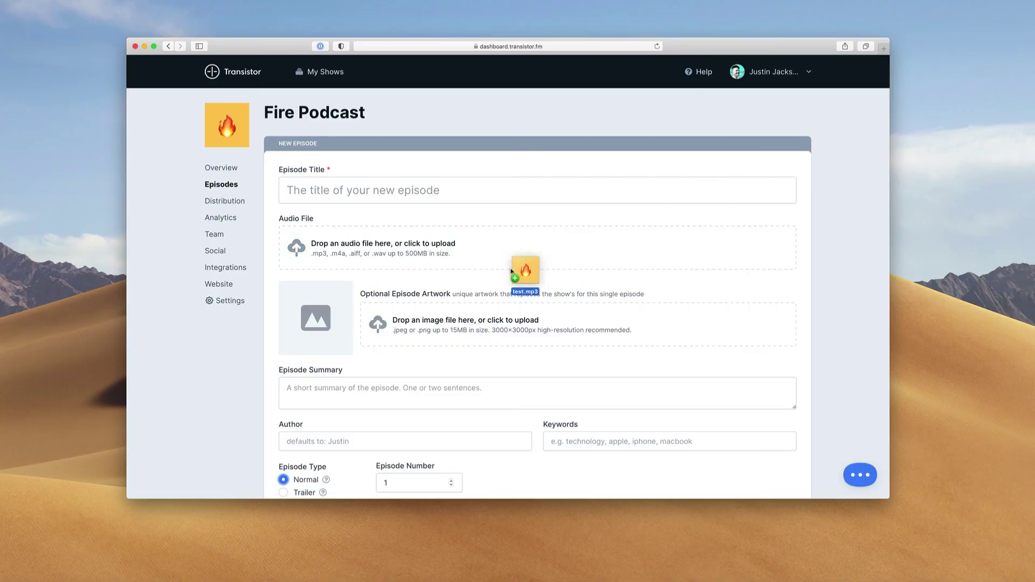
Step: Upload the episode mp3 to the new episode and submit the Fire Podcast to Spotify
{"action": "left_click_drag", "start_coordinate": [522, 270], "coordinate": [494, 222]}
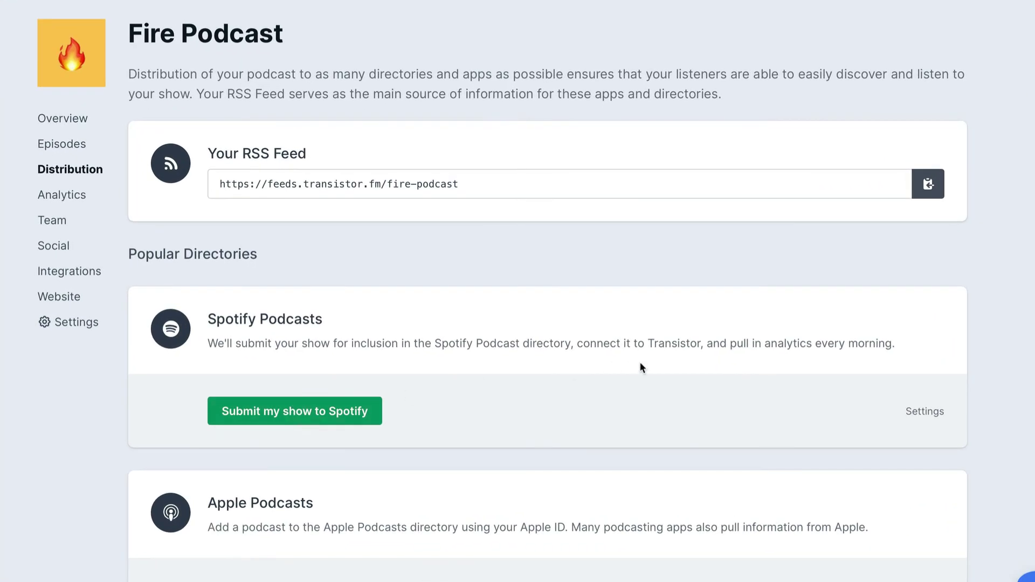
{"action": "left_click", "coordinate": [295, 411]}
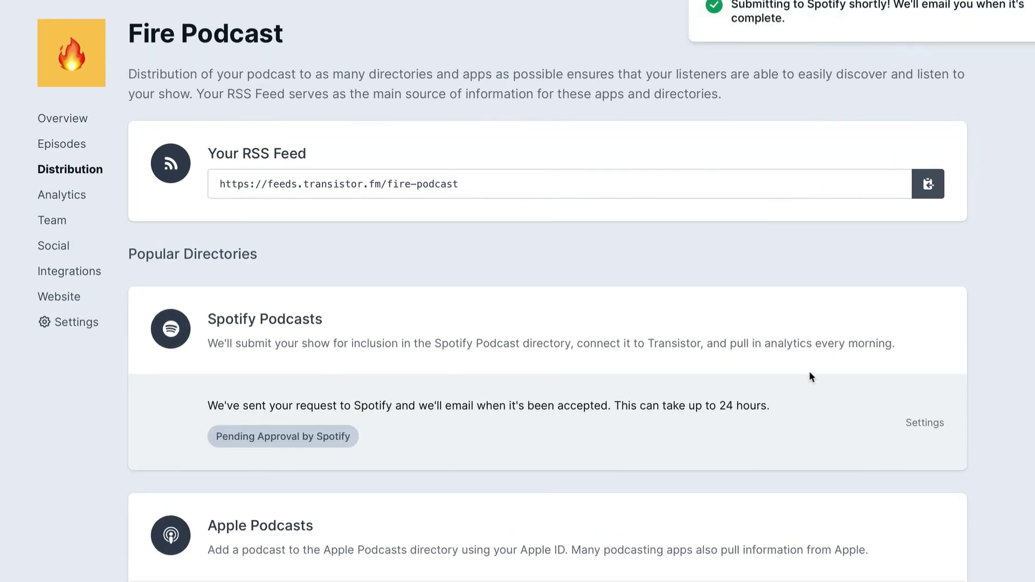